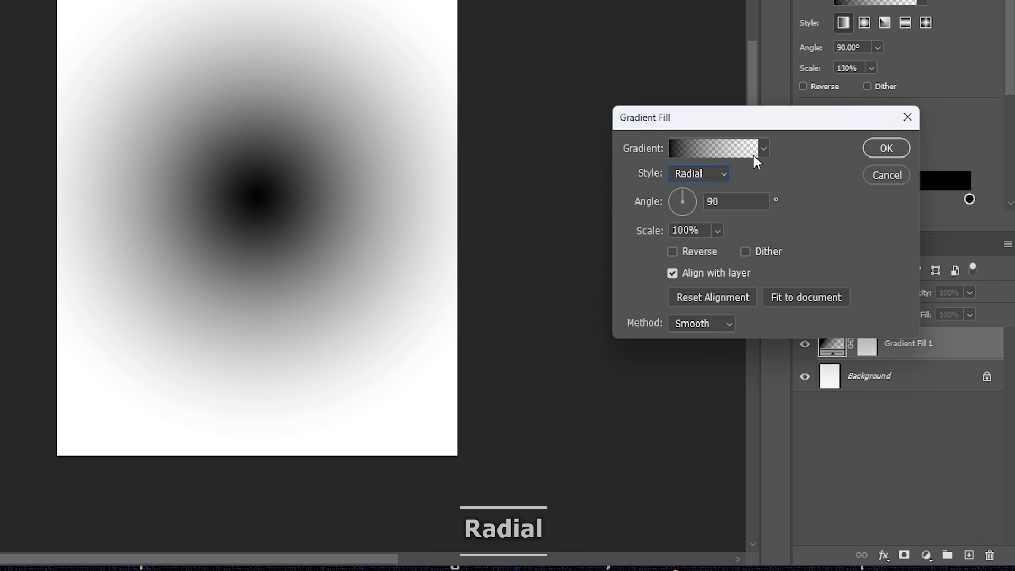
Apply the grey preset from the Basics group to the gradient fill and set its end stop colour to #9e7700.
{"action": "left_click", "coordinate": [720, 151]}
{"action": "left_click", "coordinate": [671, 96]}
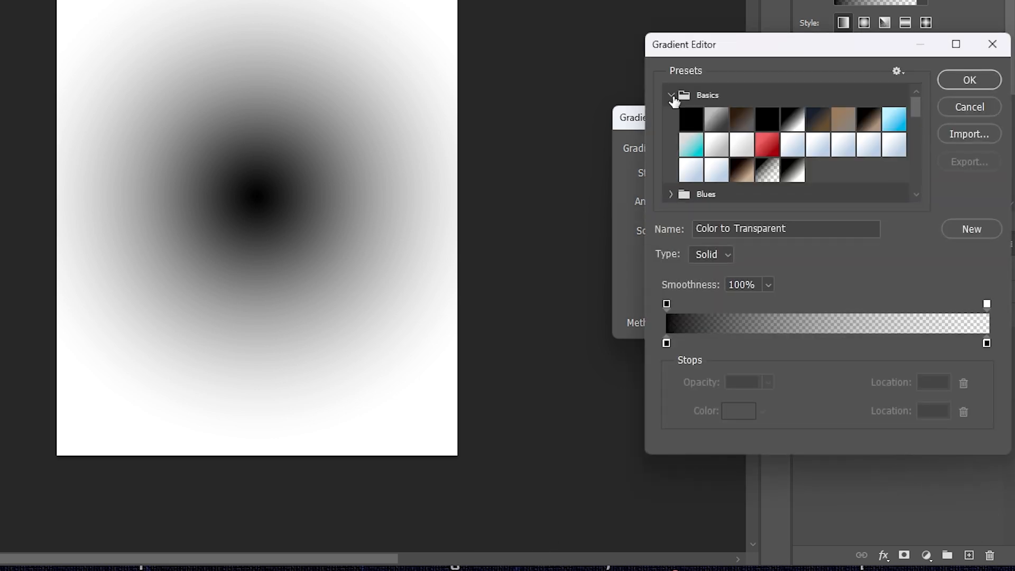
{"action": "left_click", "coordinate": [718, 123]}
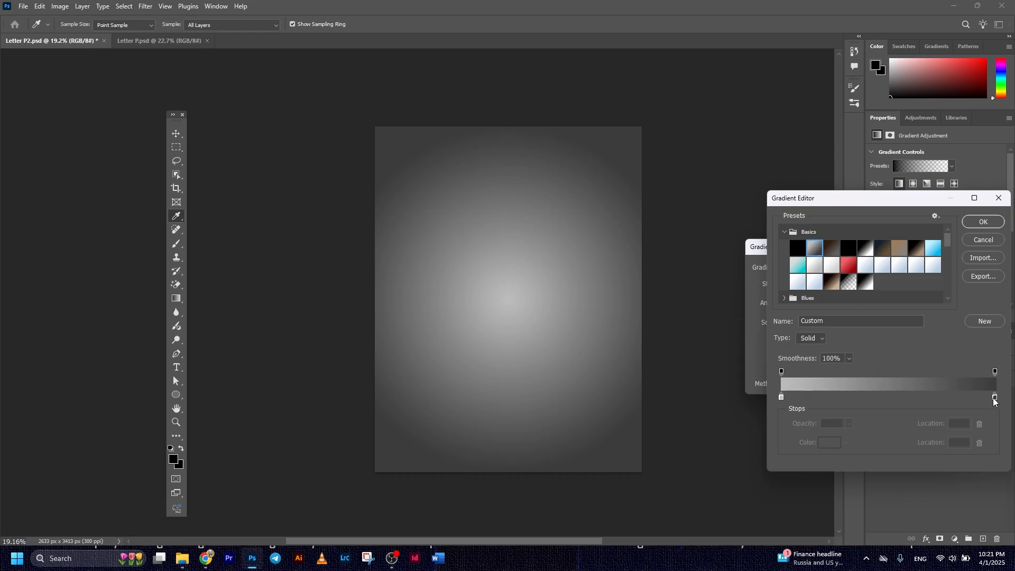
{"action": "double_click", "coordinate": [994, 397]}
{"action": "left_click_drag", "start_coordinate": [785, 474], "coordinate": [804, 416]}
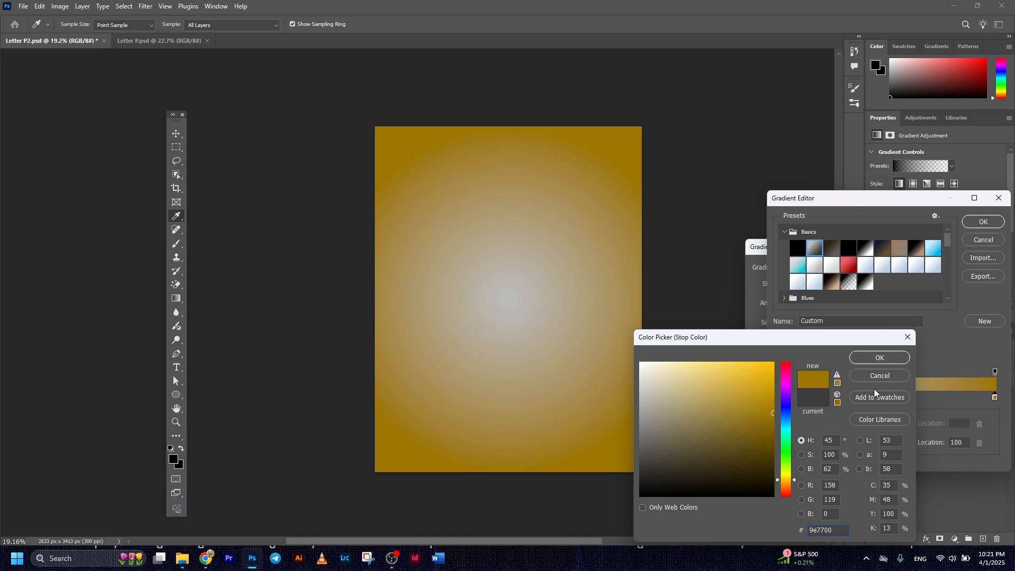
{"action": "left_click", "coordinate": [878, 366]}
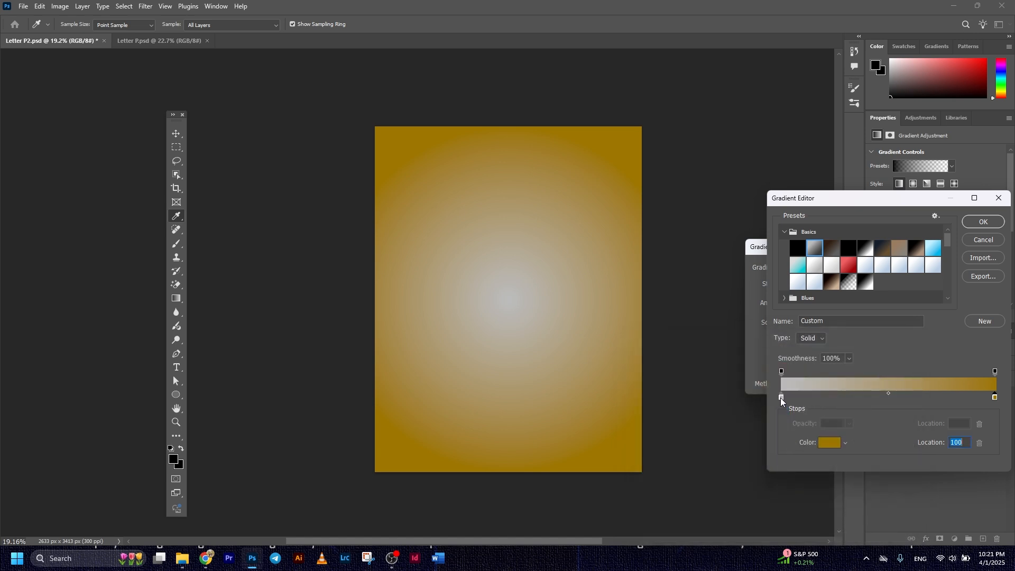
Set the gradient's start stop to light gold, about #ffd668, and apply the radial gradient fill.
{"action": "double_click", "coordinate": [781, 398]}
{"action": "left_click", "coordinate": [607, 244]}
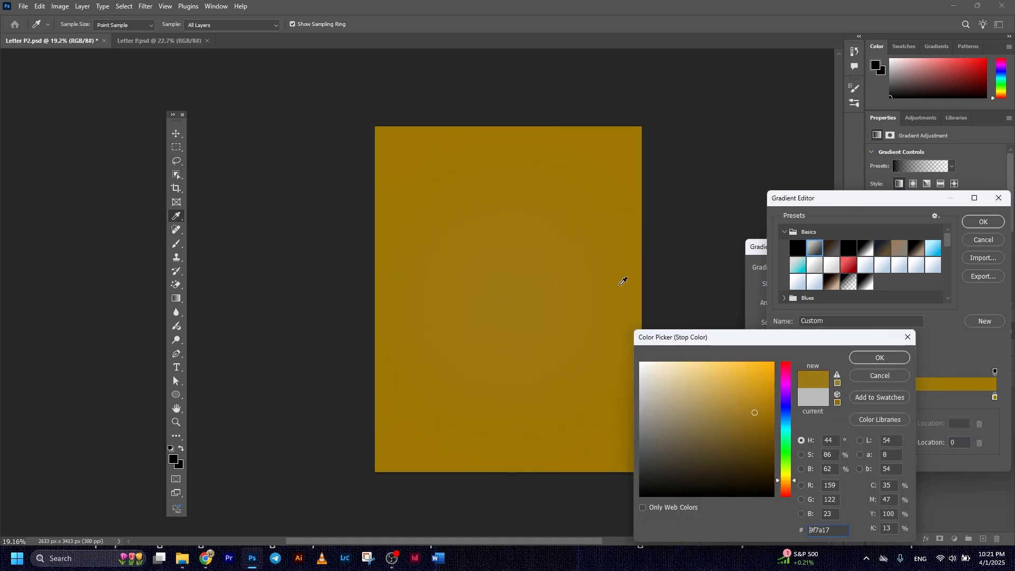
{"action": "left_click_drag", "start_coordinate": [747, 421], "coordinate": [709, 361]}
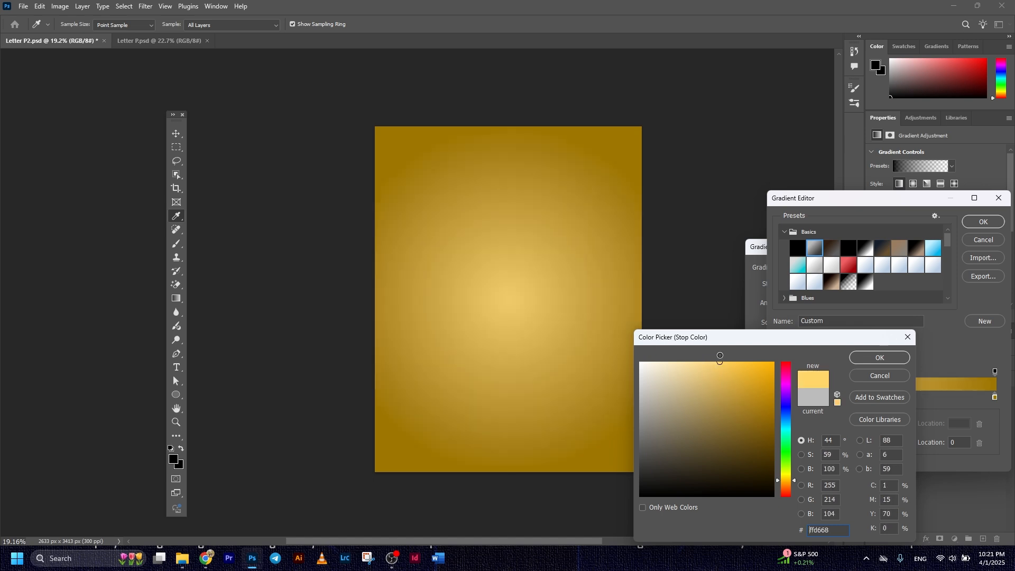
{"action": "left_click", "coordinate": [873, 358]}
{"action": "left_click", "coordinate": [983, 222]}
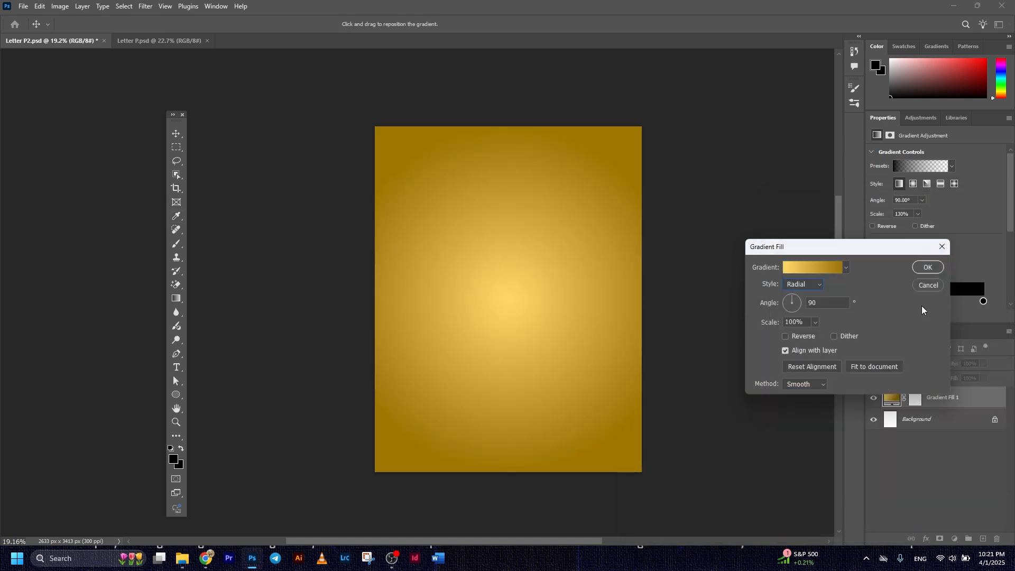
{"action": "left_click", "coordinate": [925, 269]}
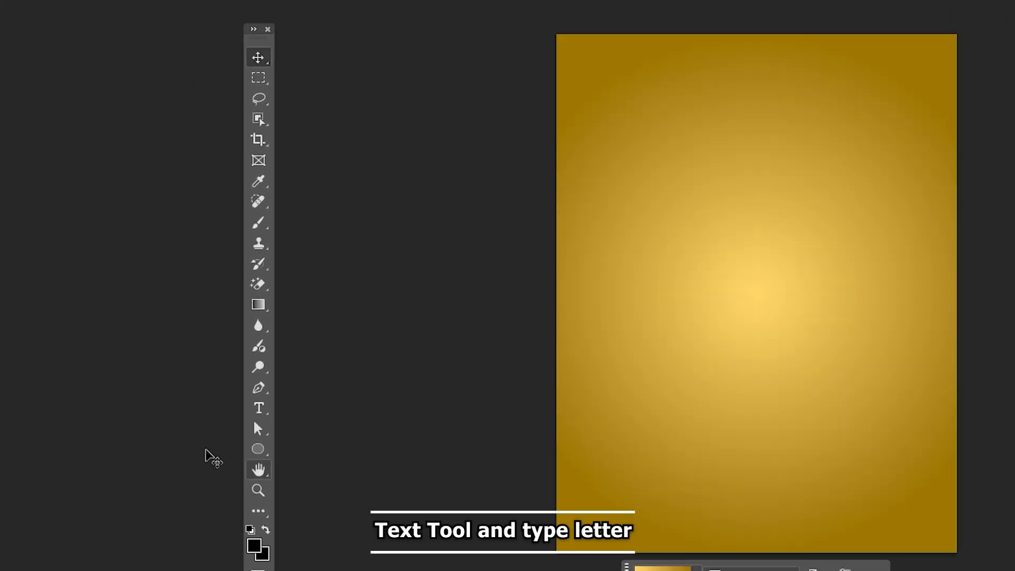
Add a text layer with the letter "P" near the middle of the canvas.
{"action": "left_click", "coordinate": [251, 414]}
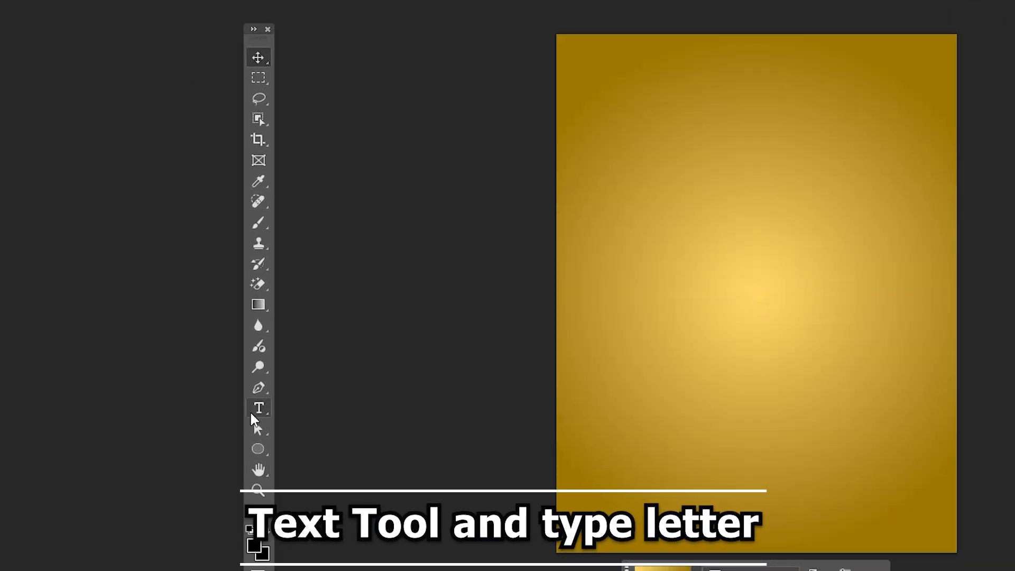
{"action": "left_click", "coordinate": [706, 250]}
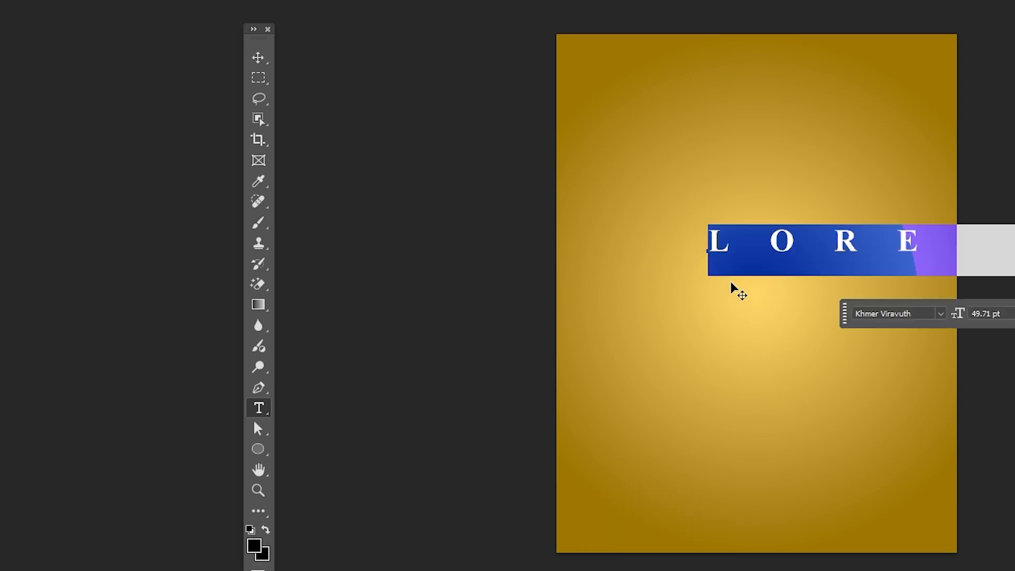
{"action": "type", "text": "P"}
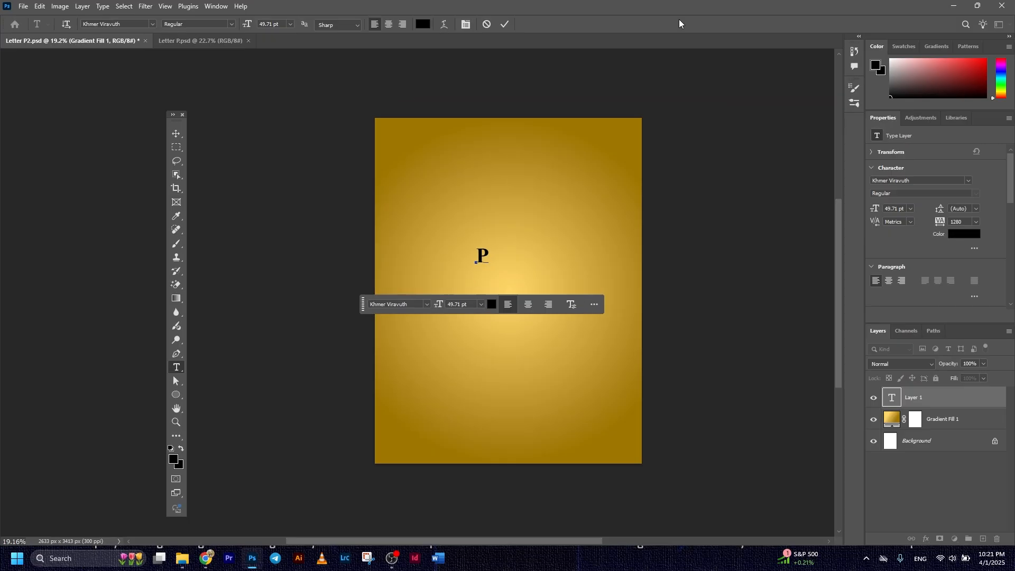
{"action": "left_click", "coordinate": [505, 24]}
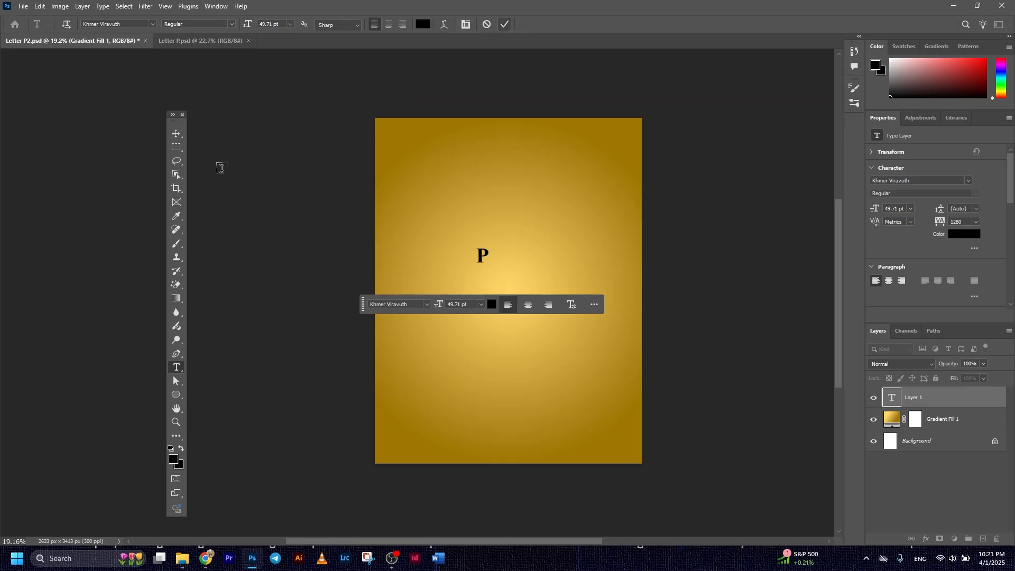
Enlarge the letter P to about 568 pt and centre it on the canvas.
{"action": "left_click", "coordinate": [177, 133]}
{"action": "left_click_drag", "start_coordinate": [491, 246], "coordinate": [540, 401]}
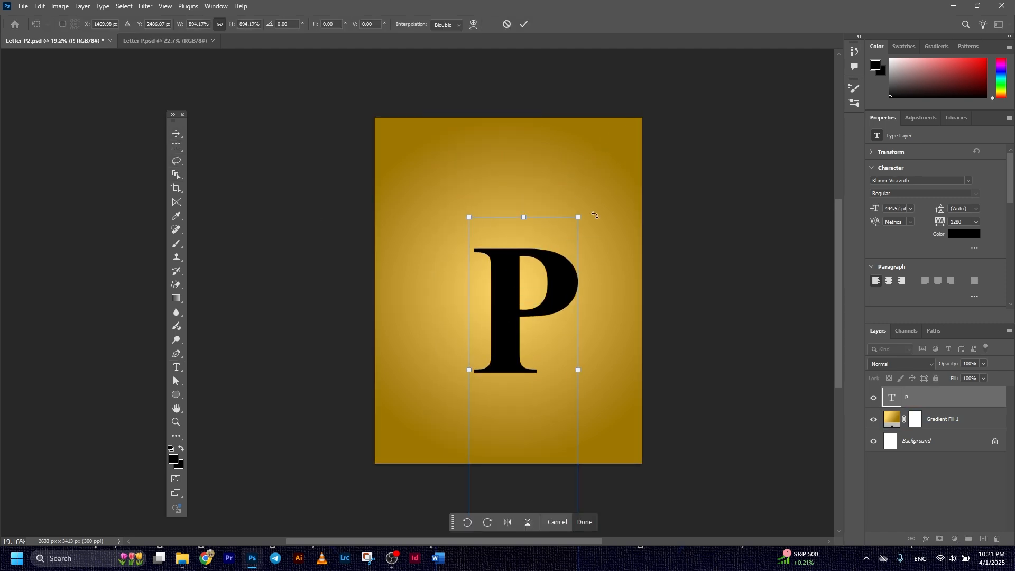
{"action": "left_click_drag", "start_coordinate": [579, 218], "coordinate": [620, 182]}
{"action": "left_click_drag", "start_coordinate": [515, 257], "coordinate": [497, 254]}
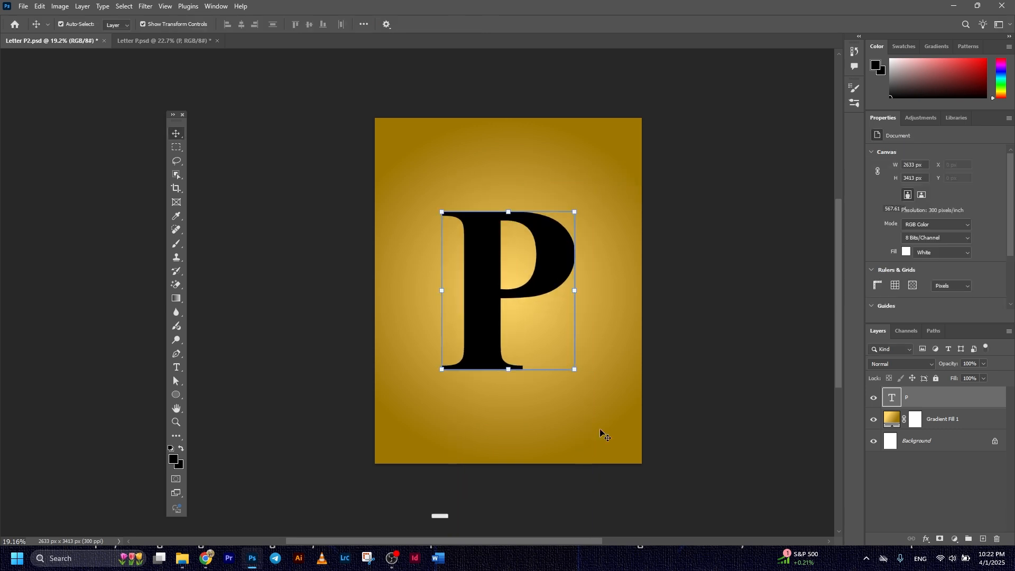
Set the letter P's text colour to #b97918 and deselect the layer.
{"action": "left_click", "coordinate": [512, 522]}
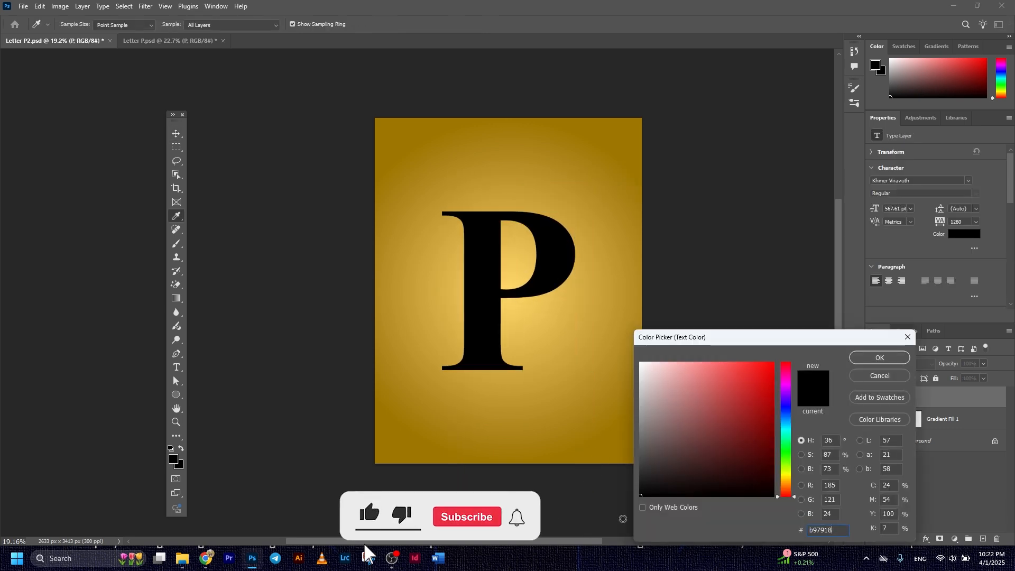
{"action": "type", "text": "b97918"}
{"action": "left_click", "coordinate": [871, 362]}
{"action": "key", "text": "v"}
{"action": "left_click", "coordinate": [796, 280]}
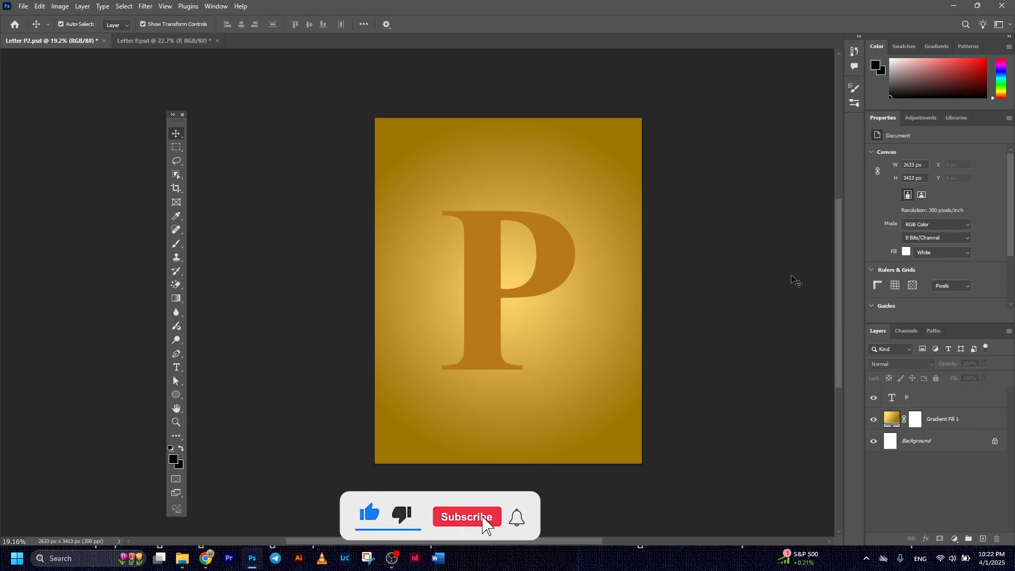
Scale the letter P up to about 114%, keeping it centred on the gradient background.
{"action": "left_click", "coordinate": [566, 319]}
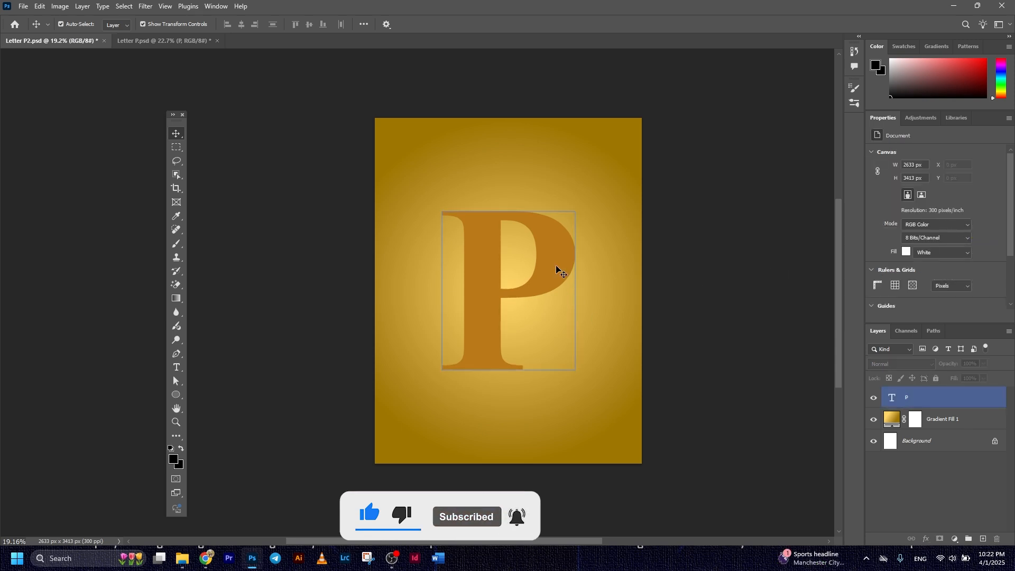
{"action": "mouse_move", "coordinate": [575, 212]}
{"action": "left_mouse_down"}
{"action": "mouse_move", "coordinate": [590, 186]}
{"action": "mouse_move", "coordinate": [585, 196]}
{"action": "left_mouse_up"}
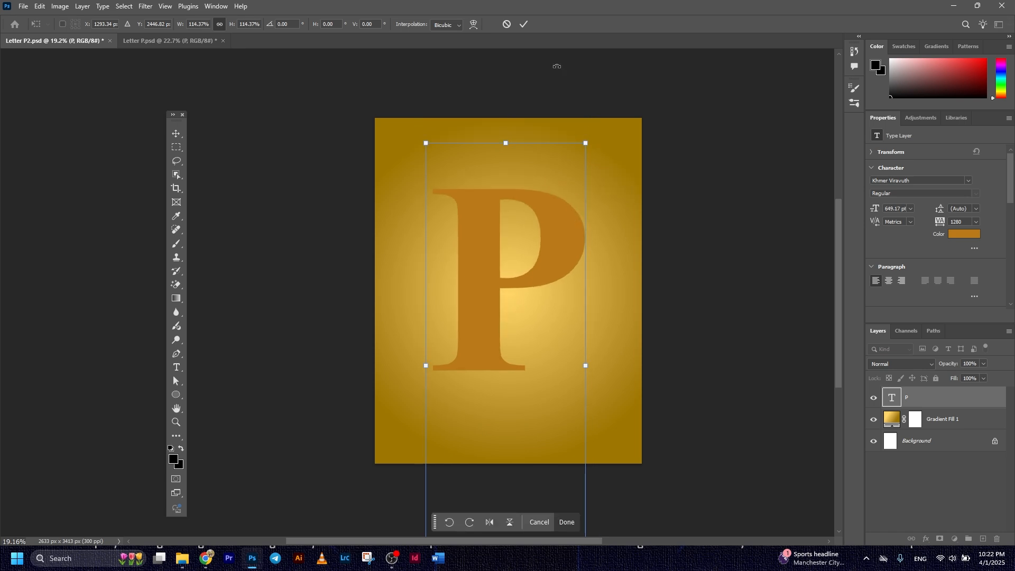
{"action": "left_click", "coordinate": [525, 23]}
{"action": "left_click", "coordinate": [569, 254]}
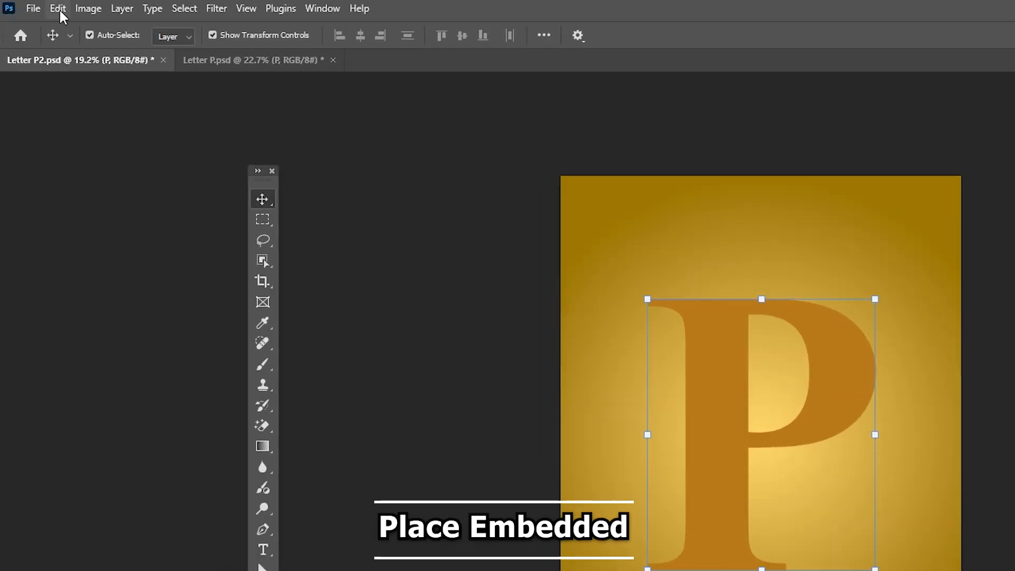
Place the young-woman-smiling image as an embedded object and scale it to about 64%.
{"action": "left_click", "coordinate": [33, 8]}
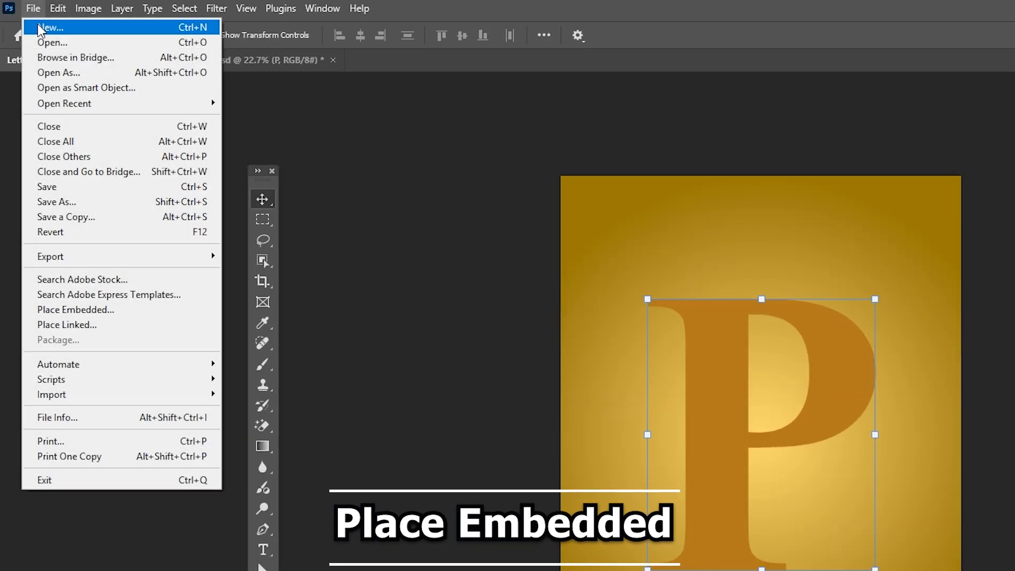
{"action": "left_click", "coordinate": [100, 310]}
{"action": "double_click", "coordinate": [661, 332]}
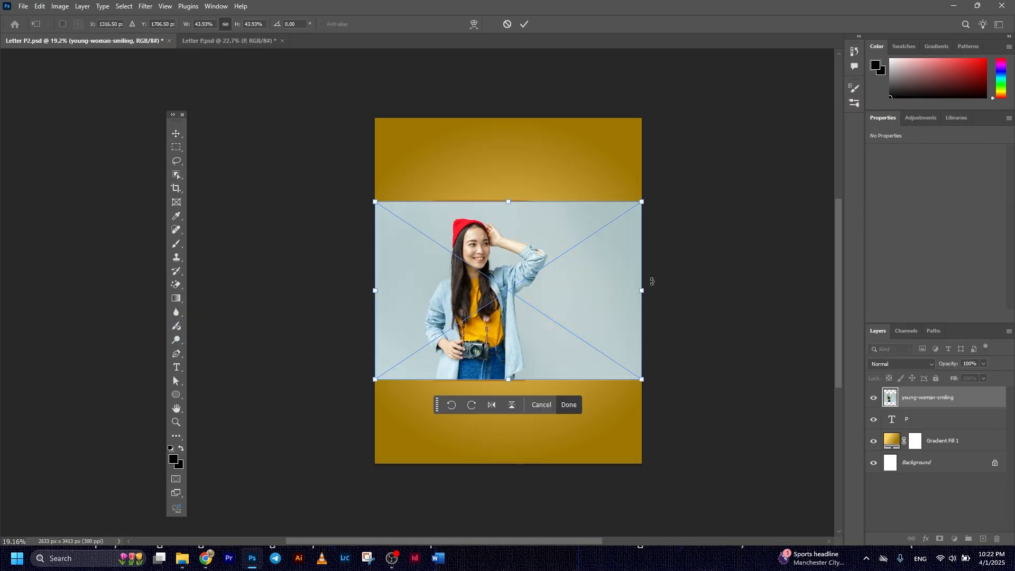
{"action": "left_click_drag", "start_coordinate": [643, 201], "coordinate": [702, 160]}
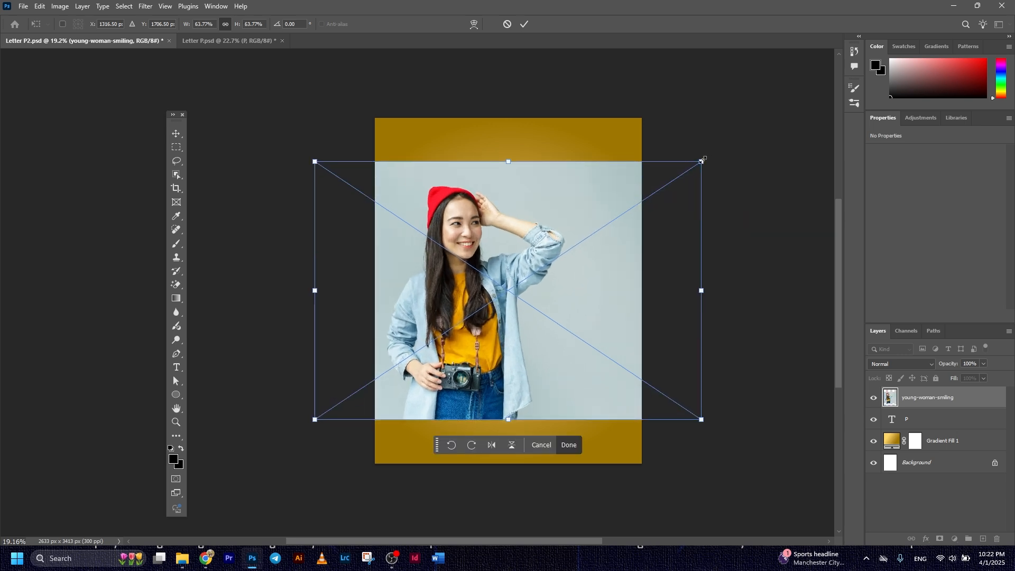
{"action": "left_click", "coordinate": [525, 24]}
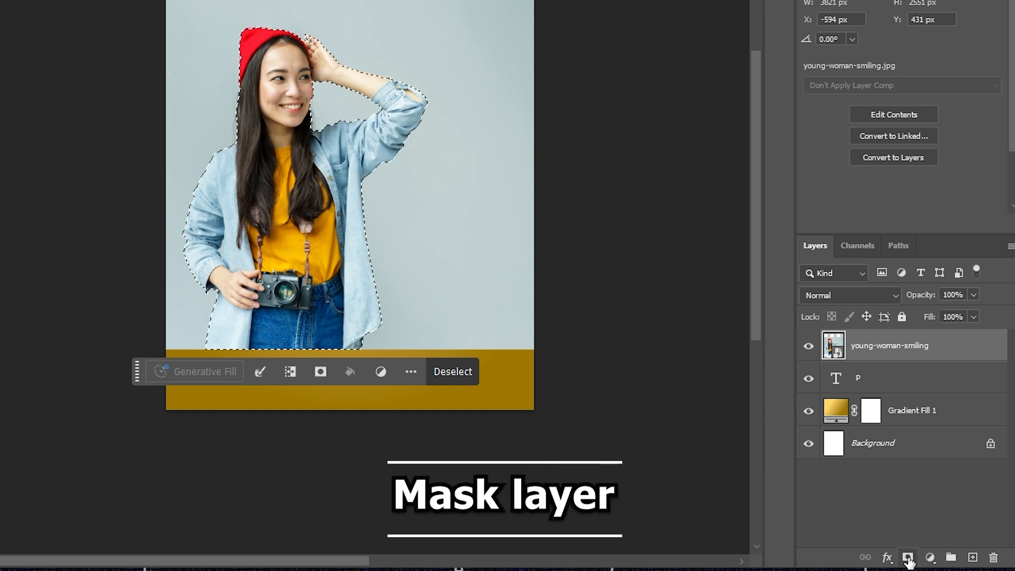
Mask the photo layer with the selection around the woman, and scale it down to about 2840 × 1896 px over the letter P.
{"action": "left_click", "coordinate": [909, 558]}
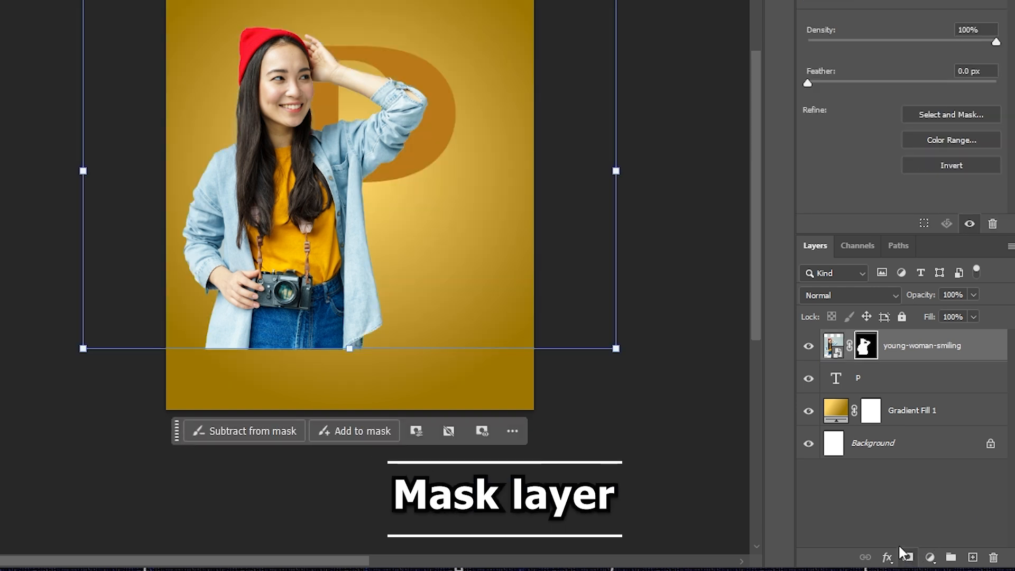
{"action": "left_click", "coordinate": [834, 346]}
{"action": "left_click_drag", "start_coordinate": [544, 173], "coordinate": [426, 178]}
{"action": "left_click_drag", "start_coordinate": [524, 2], "coordinate": [461, 48]}
{"action": "scroll", "coordinate": [290, 211], "scroll_direction": "up", "scroll_amount": 2}
{"action": "left_click_drag", "start_coordinate": [185, 217], "coordinate": [215, 208]}
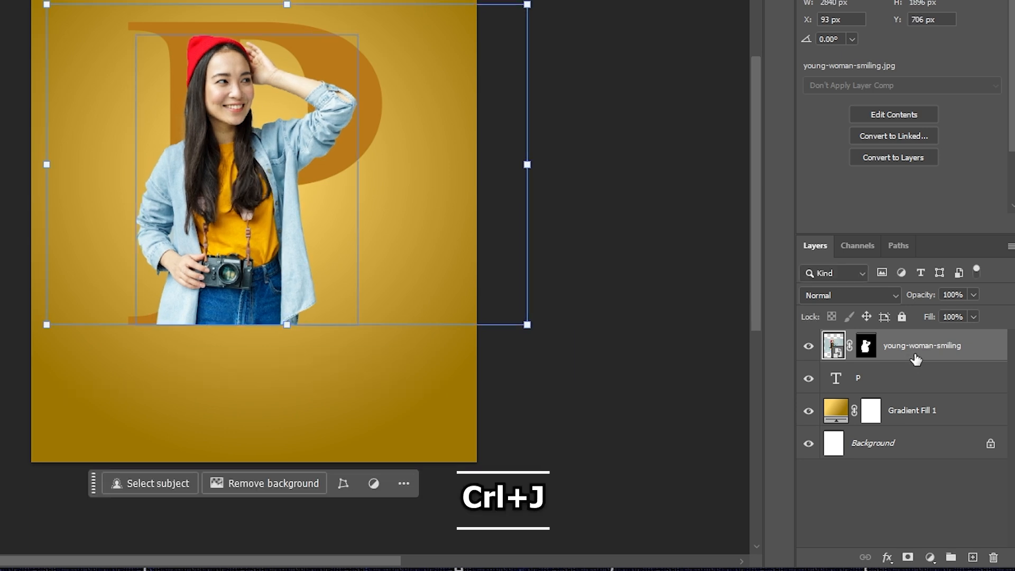
Duplicate the masked young-woman-smiling layer, hide the copy, and clip the original photo layer to the letter P.
{"action": "key", "text": "ctrl+j"}
{"action": "left_click", "coordinate": [808, 345]}
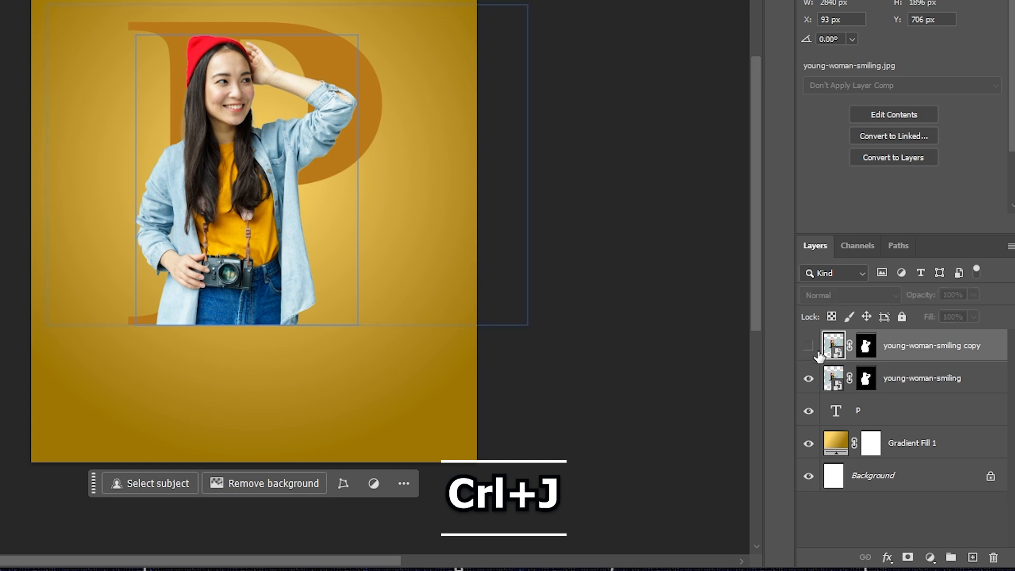
{"action": "right_click", "coordinate": [906, 381]}
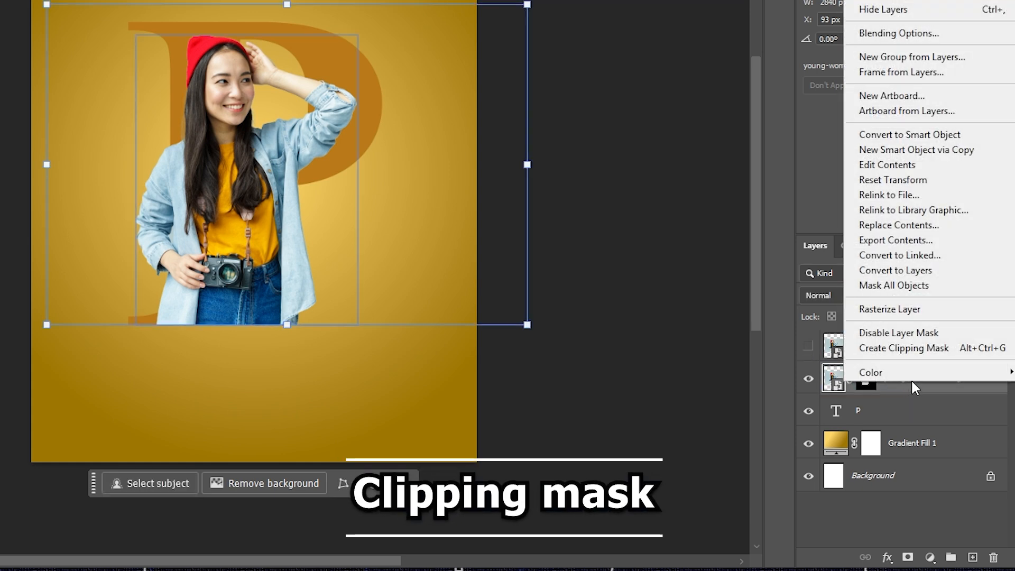
{"action": "left_click", "coordinate": [905, 349]}
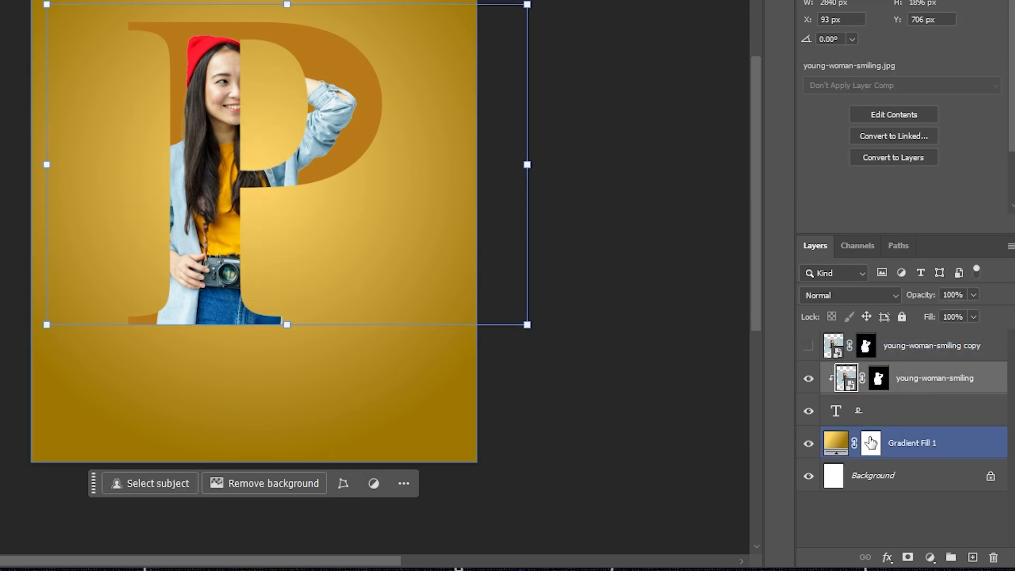
Show the photo copy again, load the letter P's pixels as a selection, and invert it.
{"action": "left_click", "coordinate": [809, 347]}
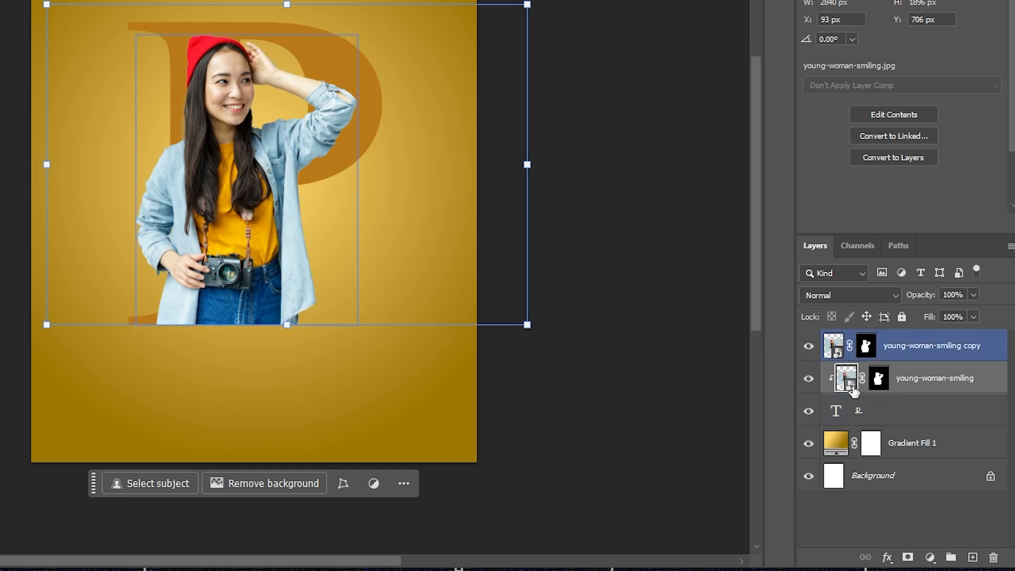
{"action": "left_click", "coordinate": [835, 412]}
{"action": "right_click", "coordinate": [835, 412]}
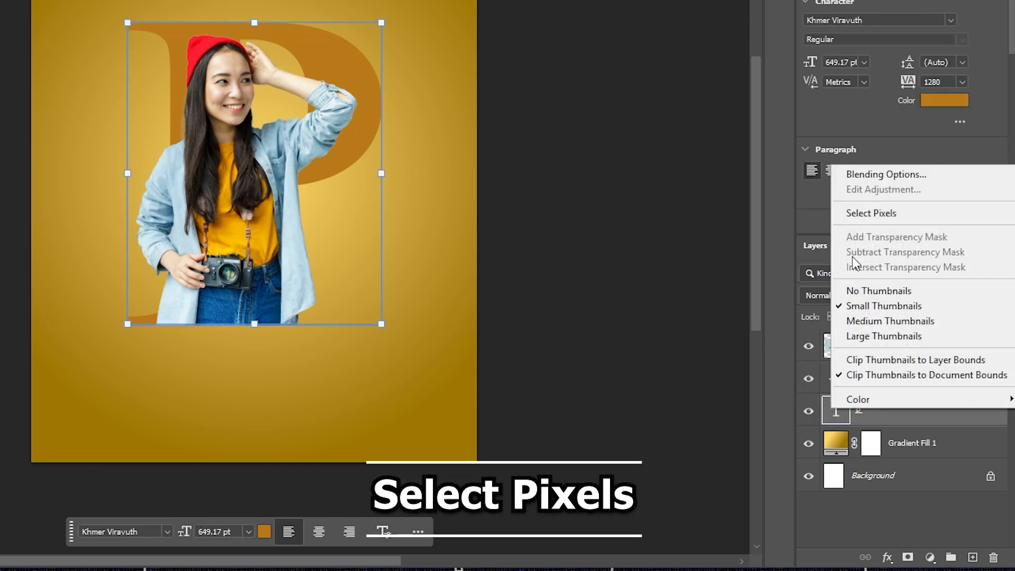
{"action": "left_click", "coordinate": [867, 212]}
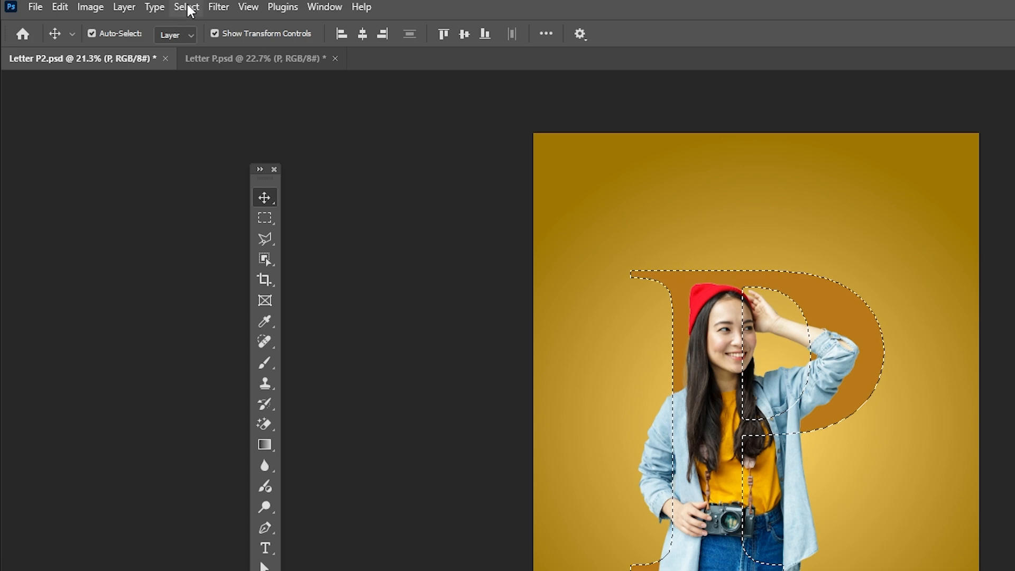
{"action": "left_click", "coordinate": [186, 7]}
{"action": "left_click", "coordinate": [201, 71]}
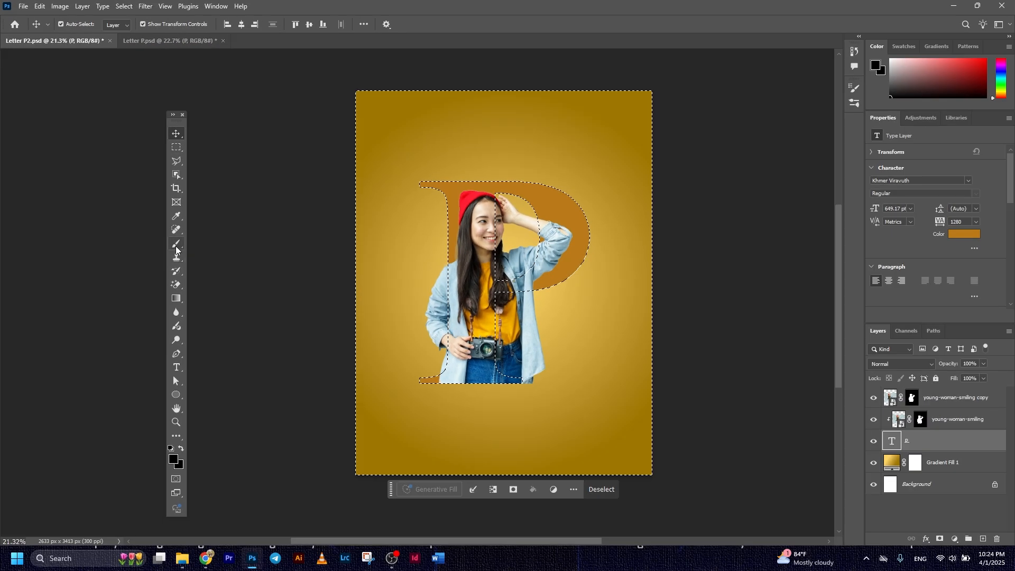
Paint black with a 709 px Hard Round brush on the photo copy's mask, hiding the lower body outside the letter P, and deselect.
{"action": "left_click", "coordinate": [176, 244]}
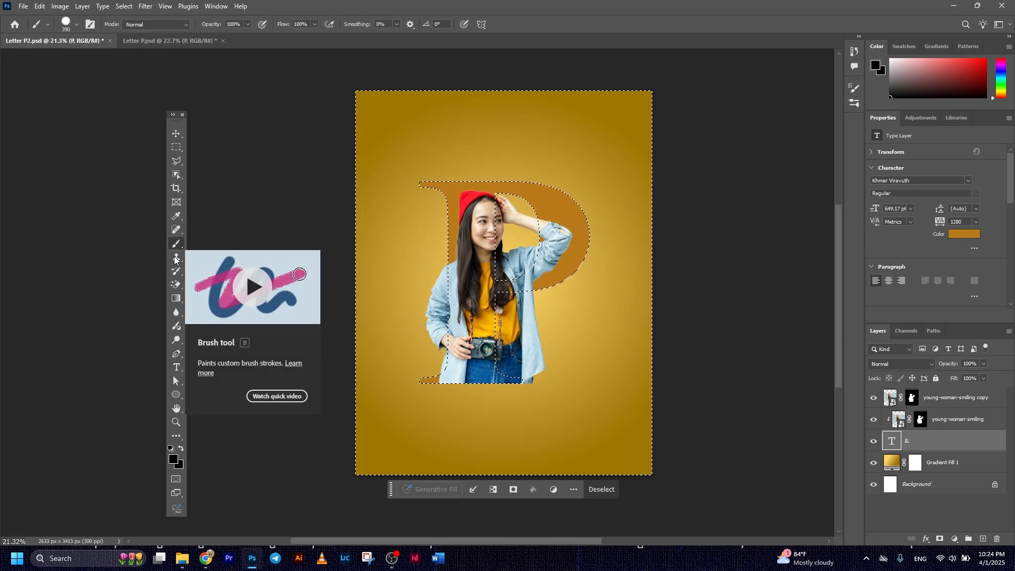
{"action": "left_click", "coordinate": [77, 24]}
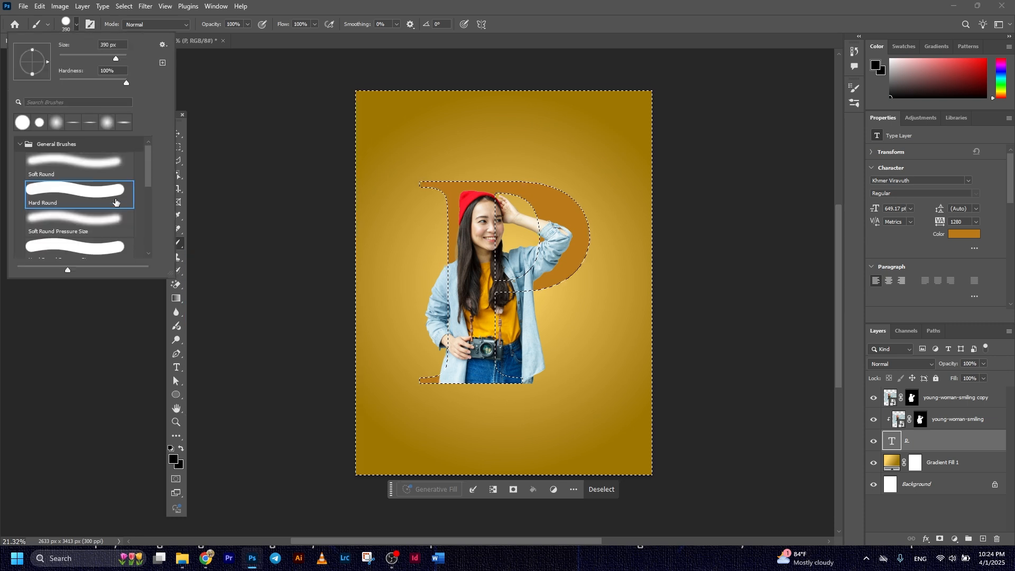
{"action": "left_click", "coordinate": [172, 459]}
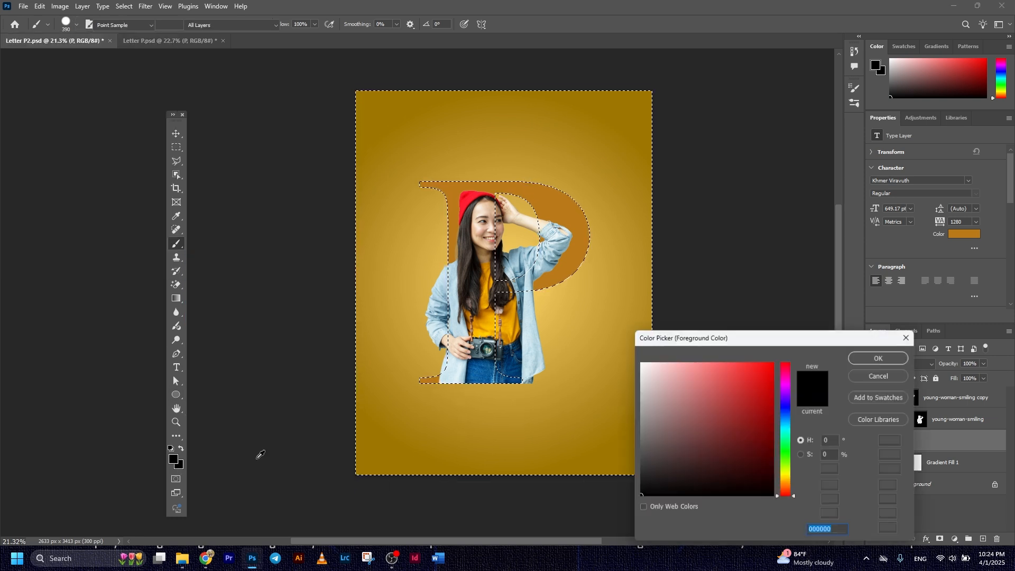
{"action": "left_click", "coordinate": [880, 358]}
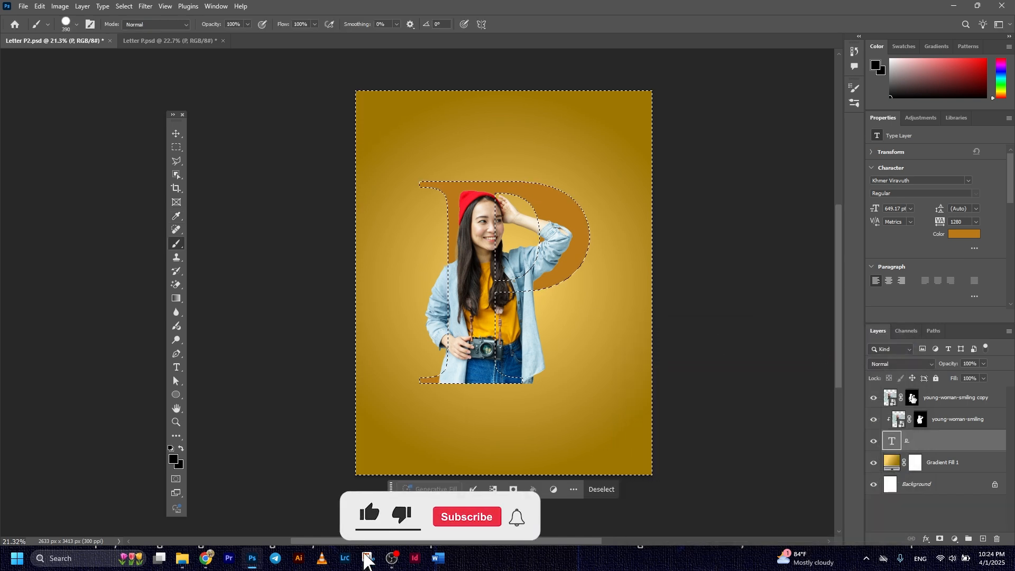
{"action": "left_click", "coordinate": [911, 397]}
{"action": "right_click", "coordinate": [441, 325], "text": "alt"}
{"action": "mouse_move", "coordinate": [441, 326]}
{"action": "left_mouse_down"}
{"action": "mouse_move", "coordinate": [419, 254]}
{"action": "mouse_move", "coordinate": [429, 361]}
{"action": "left_mouse_up"}
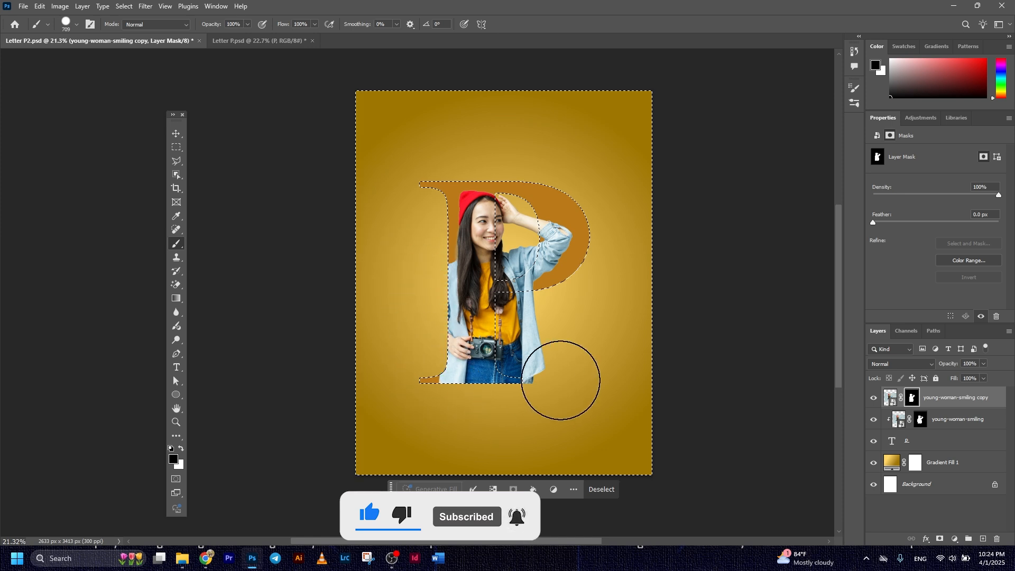
{"action": "mouse_move", "coordinate": [577, 329]}
{"action": "left_mouse_down"}
{"action": "mouse_move", "coordinate": [544, 310]}
{"action": "mouse_move", "coordinate": [522, 325]}
{"action": "left_mouse_up"}
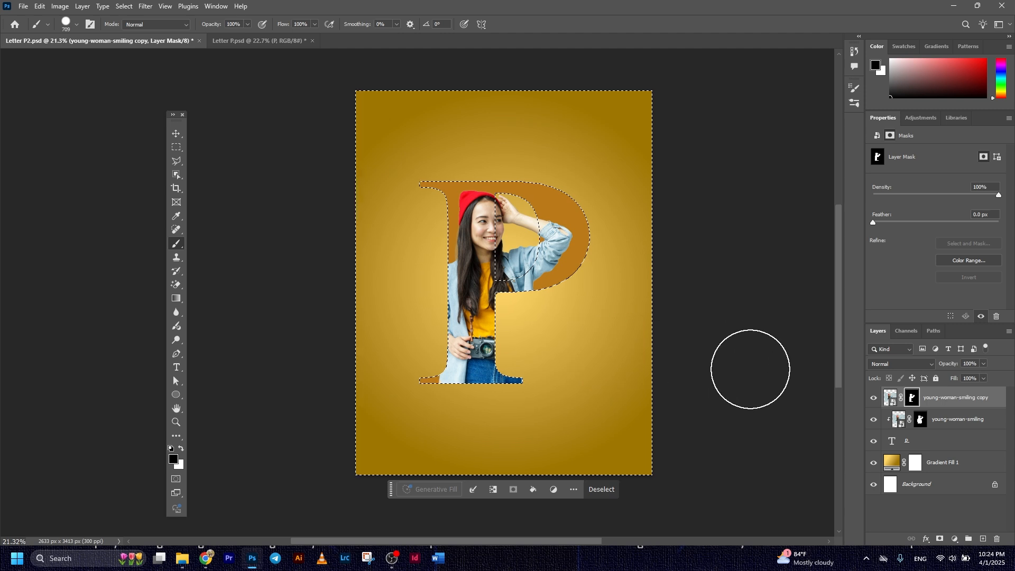
{"action": "key", "text": "ctrl+d"}
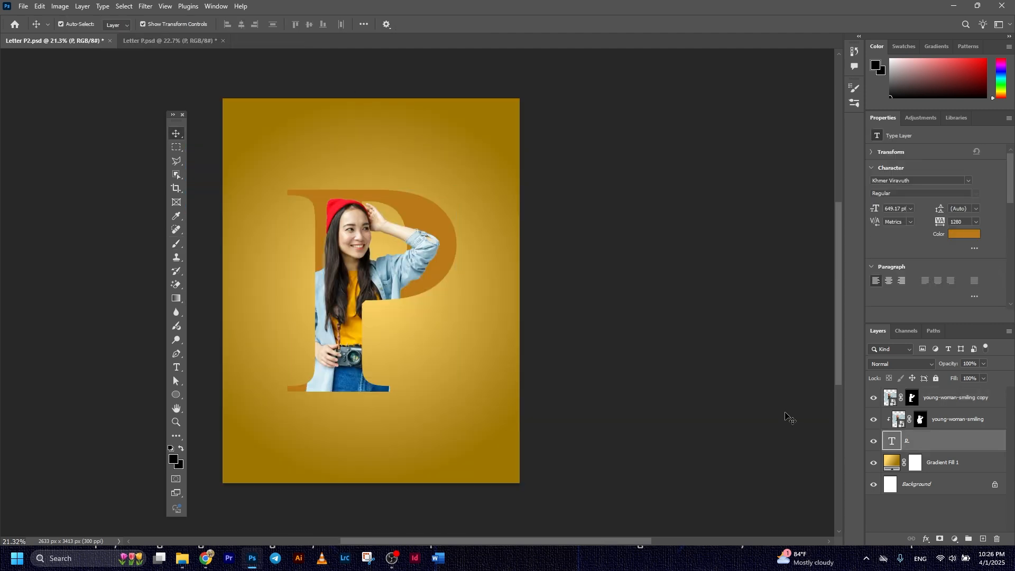
Add a 15 px outside stroke in dark orange to the letter P layer.
{"action": "left_click", "coordinate": [920, 444]}
{"action": "left_click", "coordinate": [913, 544]}
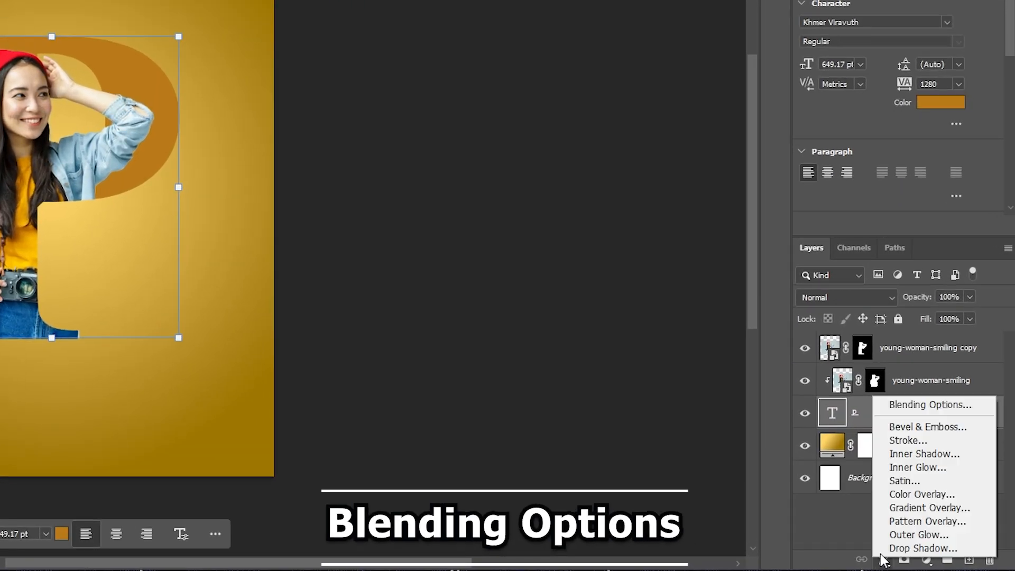
{"action": "left_click", "coordinate": [915, 408]}
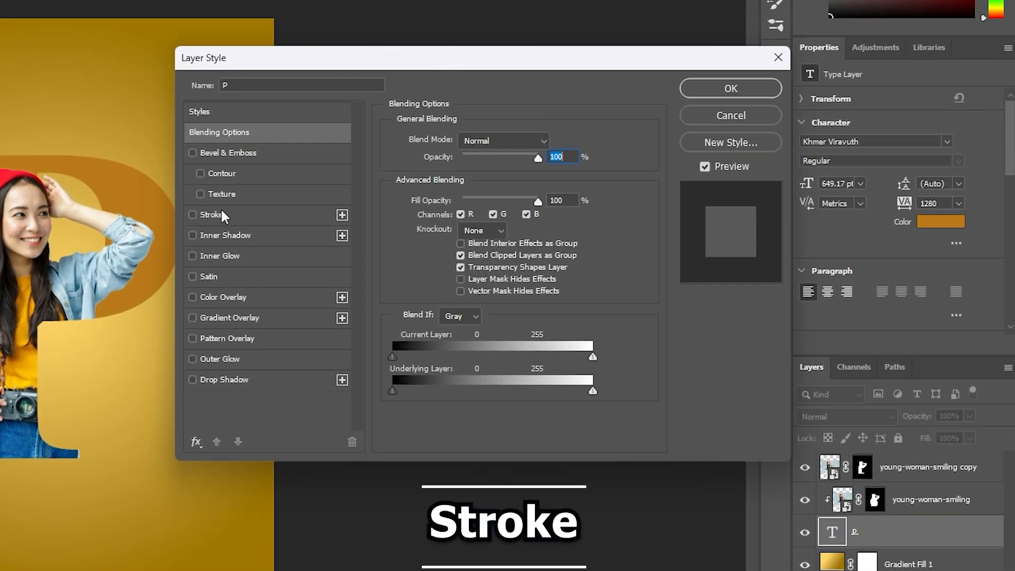
{"action": "left_click", "coordinate": [225, 95]}
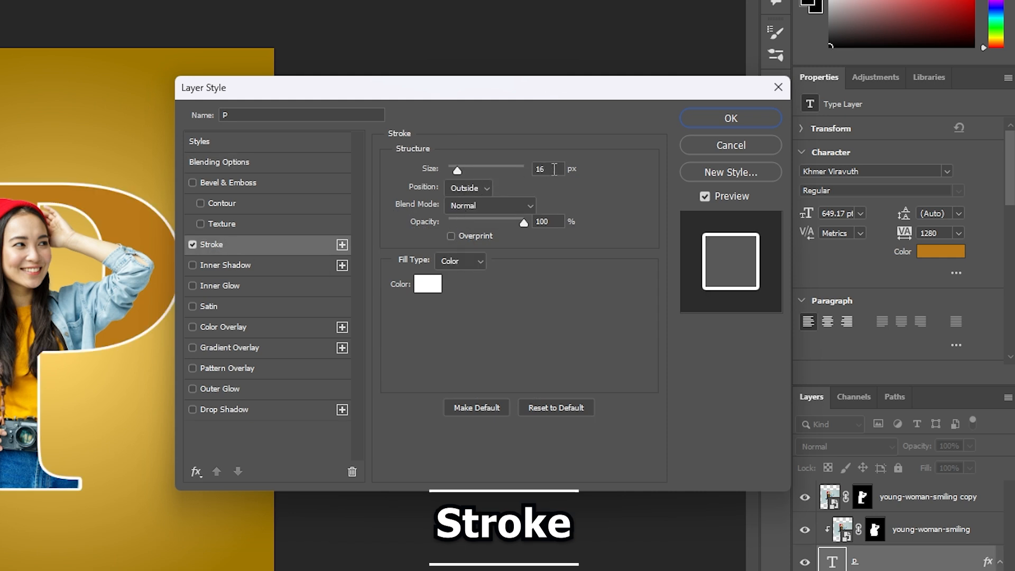
{"action": "left_click", "coordinate": [554, 169]}
{"action": "type", "text": "15"}
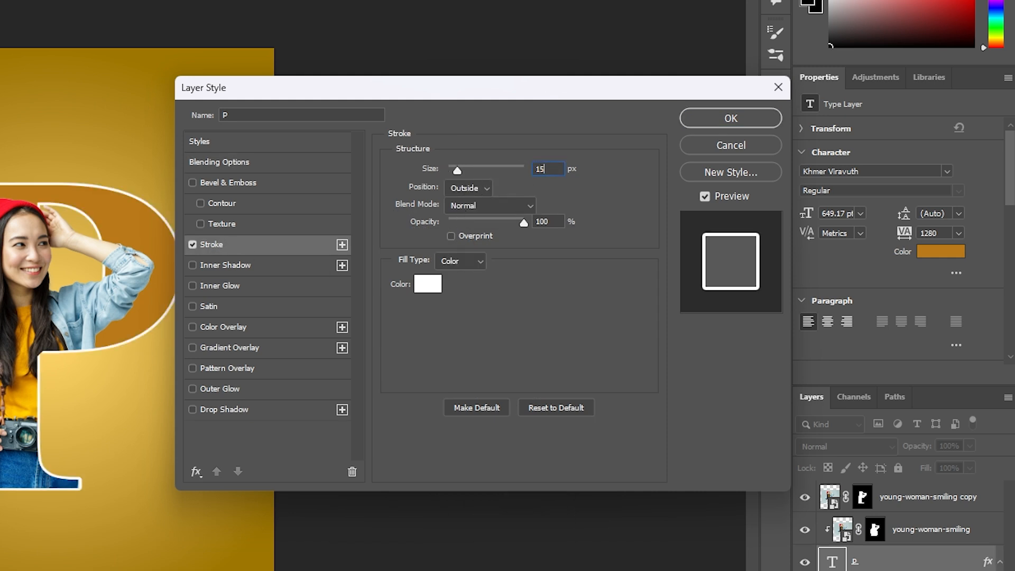
{"action": "left_click", "coordinate": [425, 284]}
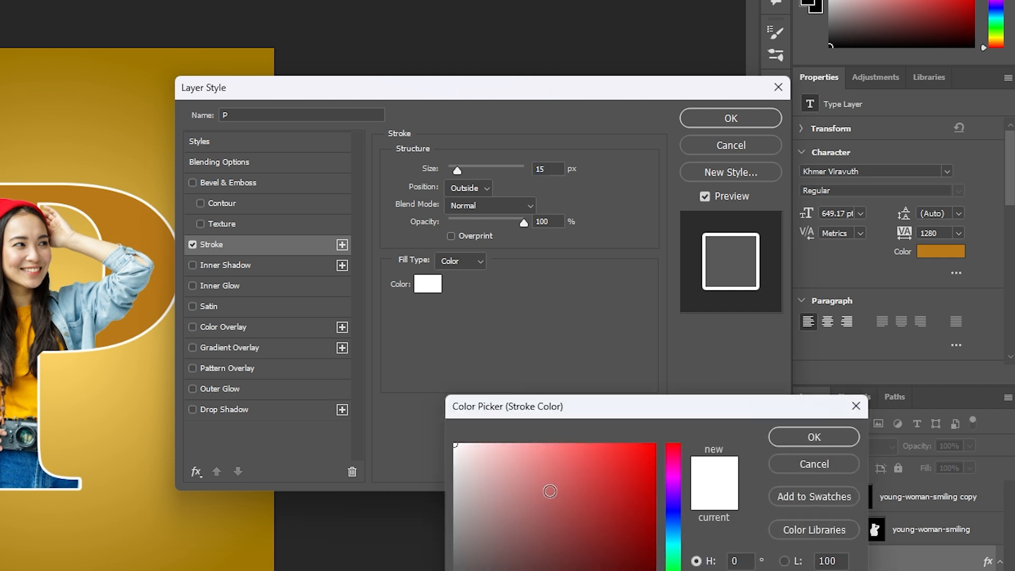
{"action": "left_click", "coordinate": [152, 238]}
{"action": "left_click_drag", "start_coordinate": [630, 499], "coordinate": [652, 520]}
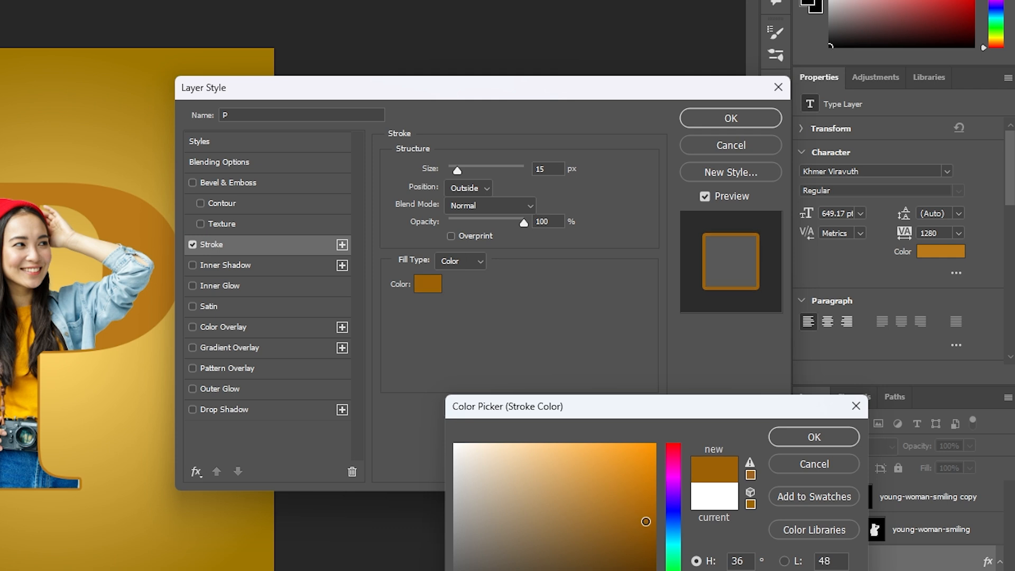
{"action": "left_click", "coordinate": [804, 439]}
Add an inner shadow and a drop shadow to the letter P, with drop shadow opacity 97%, angle 133°, distance 26 px and size 109 px.
{"action": "left_click", "coordinate": [241, 267]}
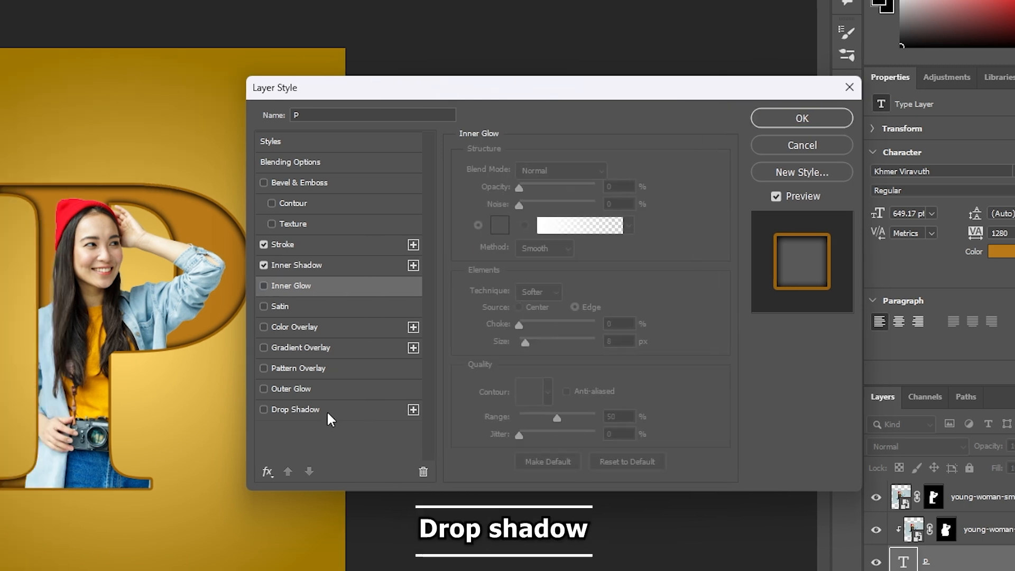
{"action": "left_click", "coordinate": [324, 415]}
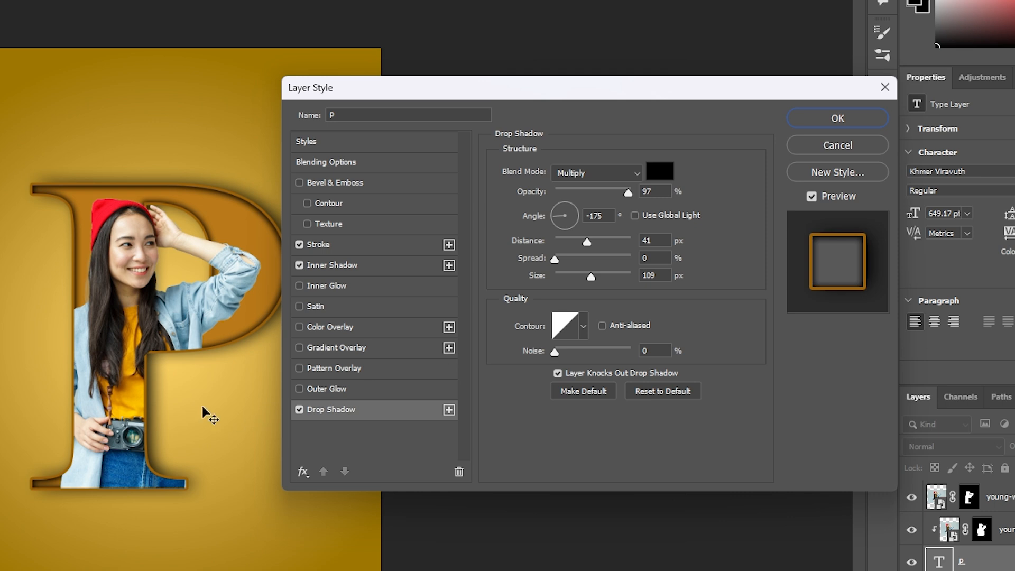
{"action": "left_click_drag", "start_coordinate": [143, 391], "coordinate": [144, 394]}
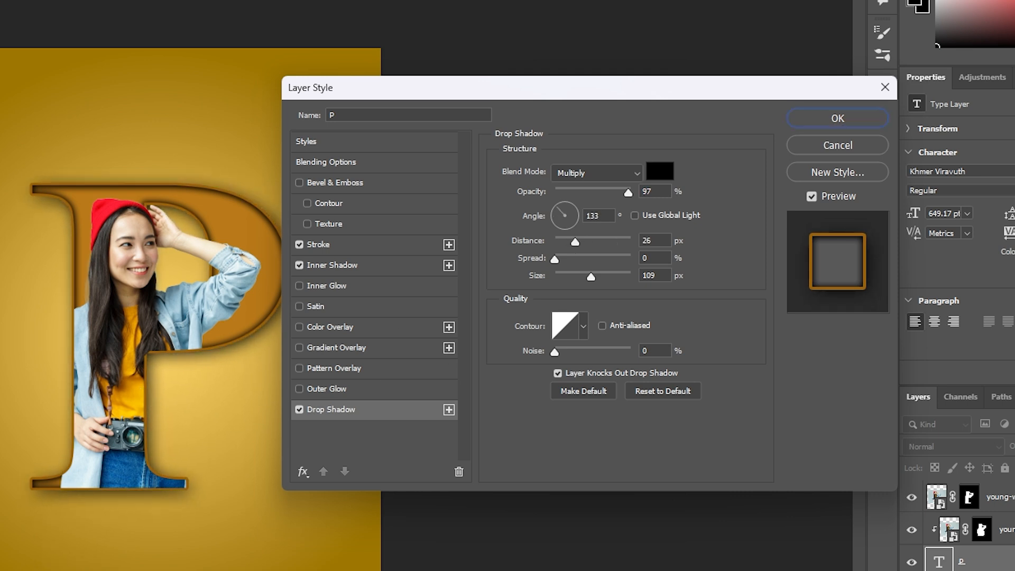
{"action": "left_click", "coordinate": [833, 125]}
Paint black on the photo copy's mask over the letter P's lower stem and base to reveal the letter's edge effects there.
{"action": "left_click", "coordinate": [972, 503]}
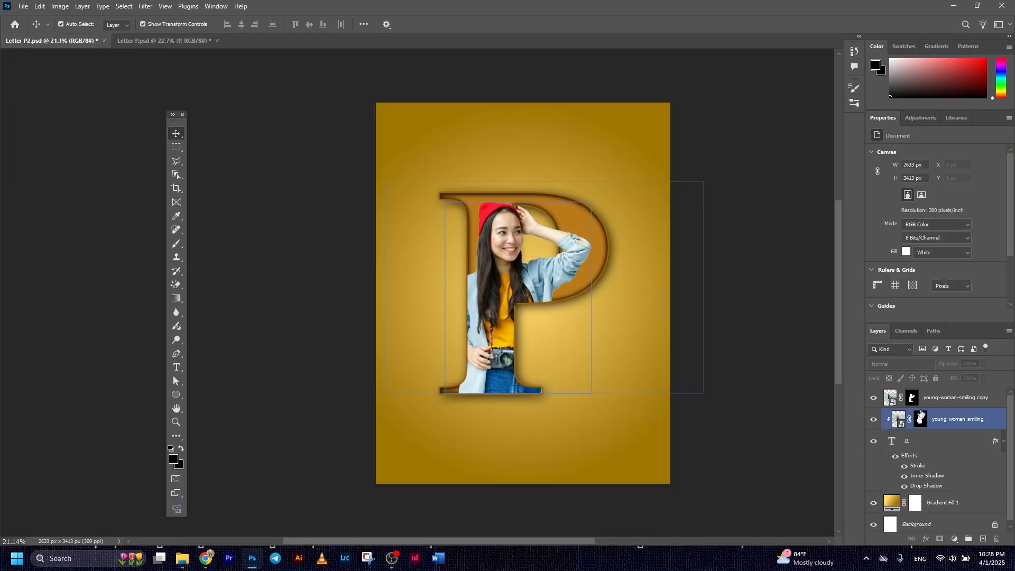
{"action": "left_click", "coordinate": [913, 402]}
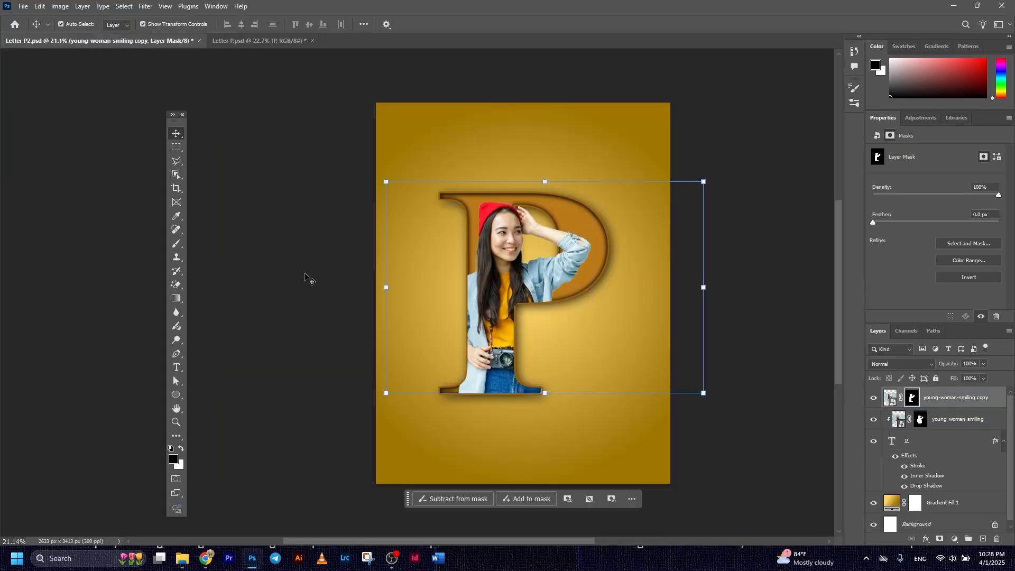
{"action": "left_click", "coordinate": [180, 247]}
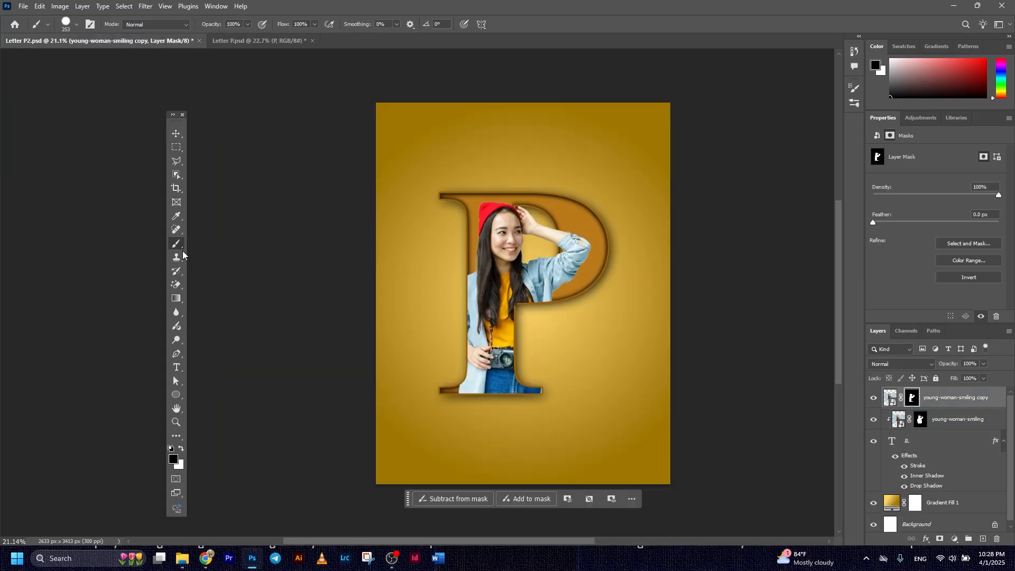
{"action": "left_click", "coordinate": [174, 460]}
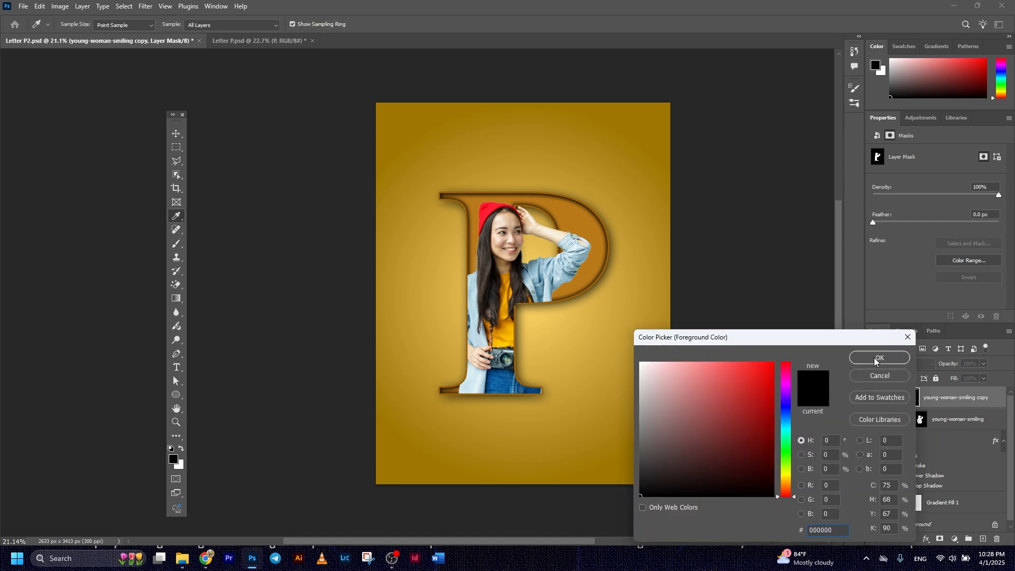
{"action": "left_click", "coordinate": [879, 358]}
{"action": "scroll", "coordinate": [544, 327], "scroll_direction": "up", "scroll_amount": 5}
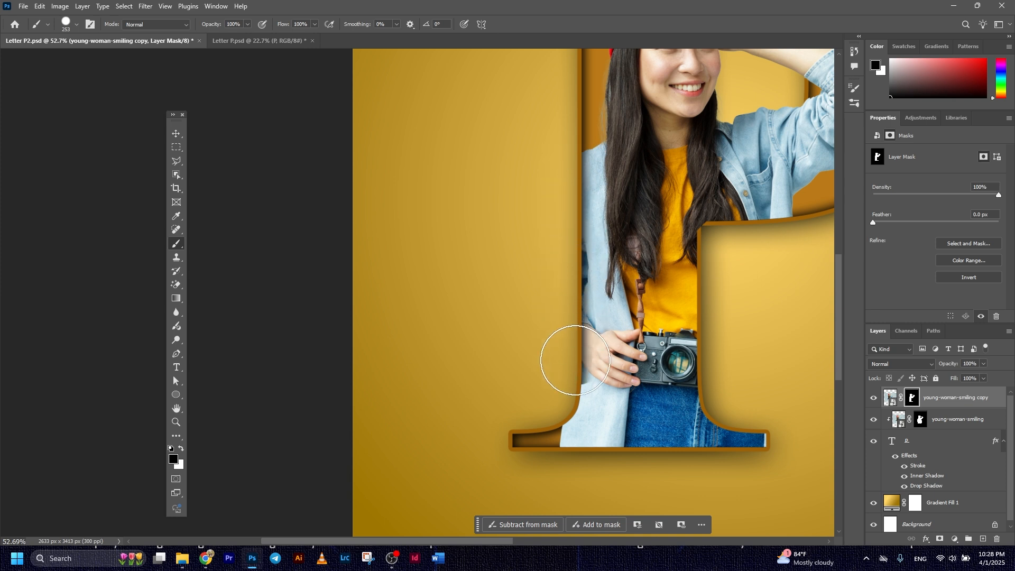
{"action": "left_click_drag", "start_coordinate": [769, 429], "coordinate": [680, 381]}
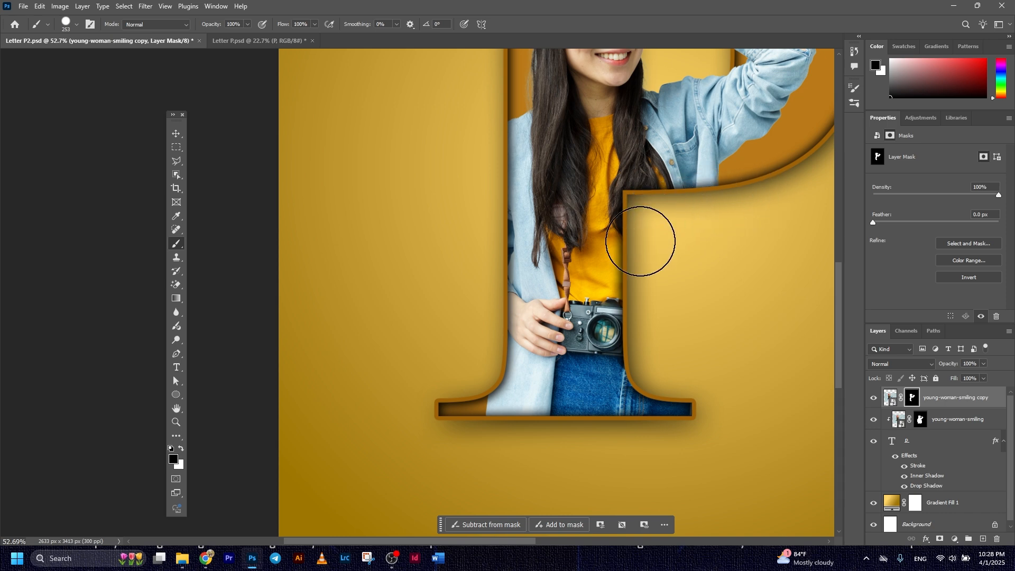
{"action": "scroll", "coordinate": [661, 368], "scroll_direction": "down", "scroll_amount": 4}
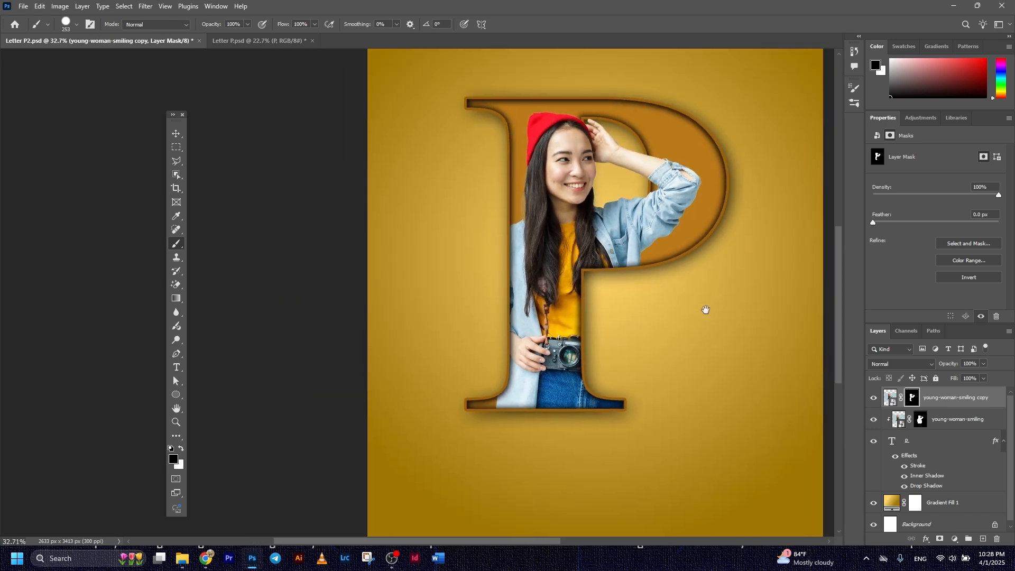
{"action": "scroll", "coordinate": [642, 290], "scroll_direction": "down", "scroll_amount": 3}
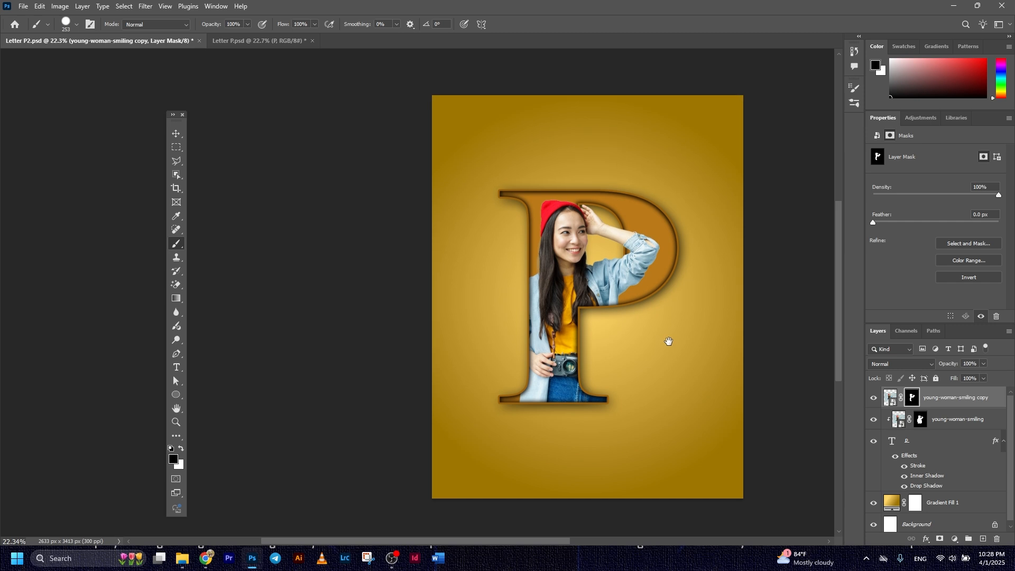
Add the text LETTER P in Khmer Viravuth at 5.28 pt near the top of the canvas, above the photo copy layer.
{"action": "left_click", "coordinate": [176, 134]}
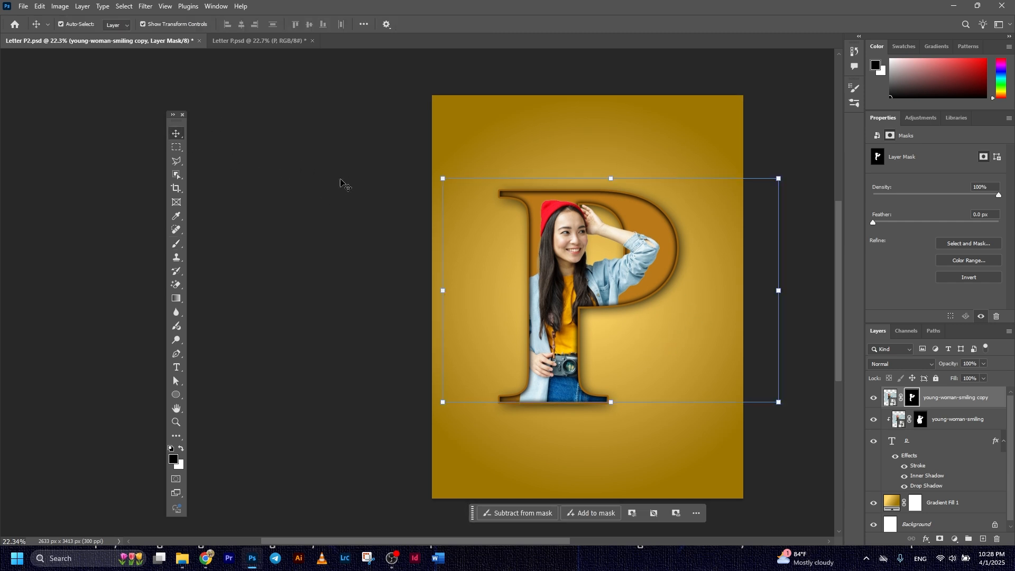
{"action": "left_click", "coordinate": [948, 401]}
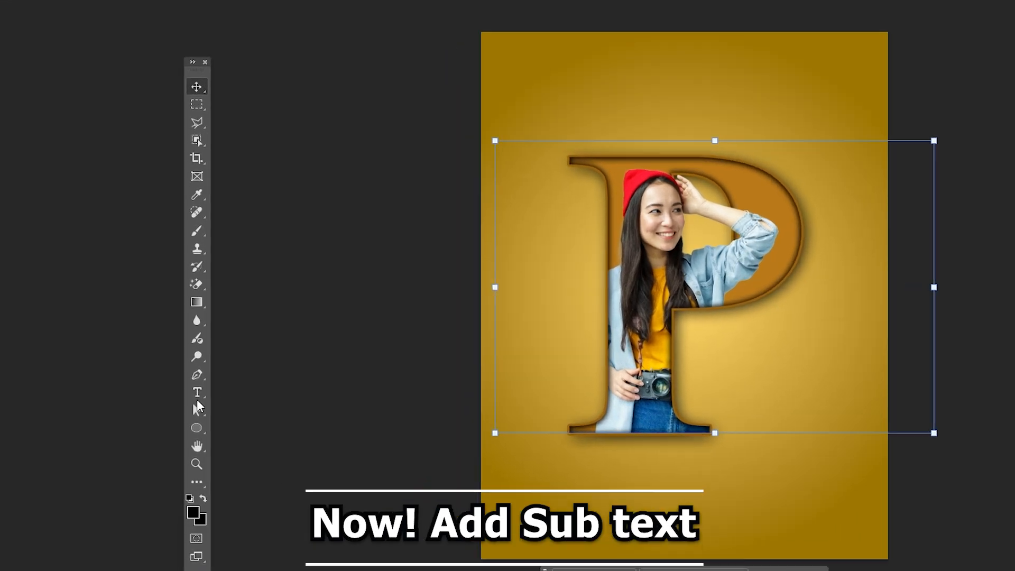
{"action": "left_click", "coordinate": [176, 367]}
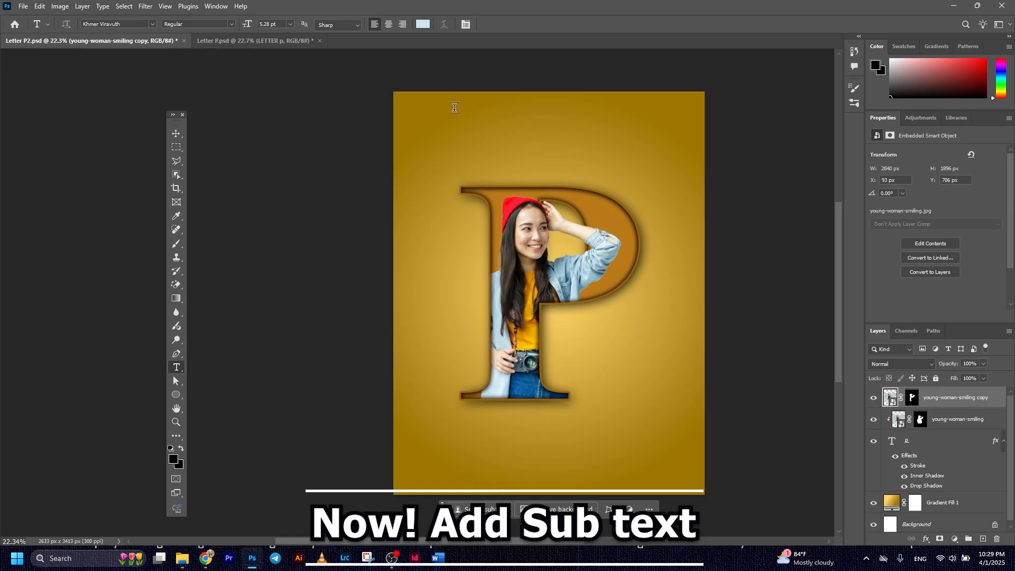
{"action": "left_click", "coordinate": [454, 108]}
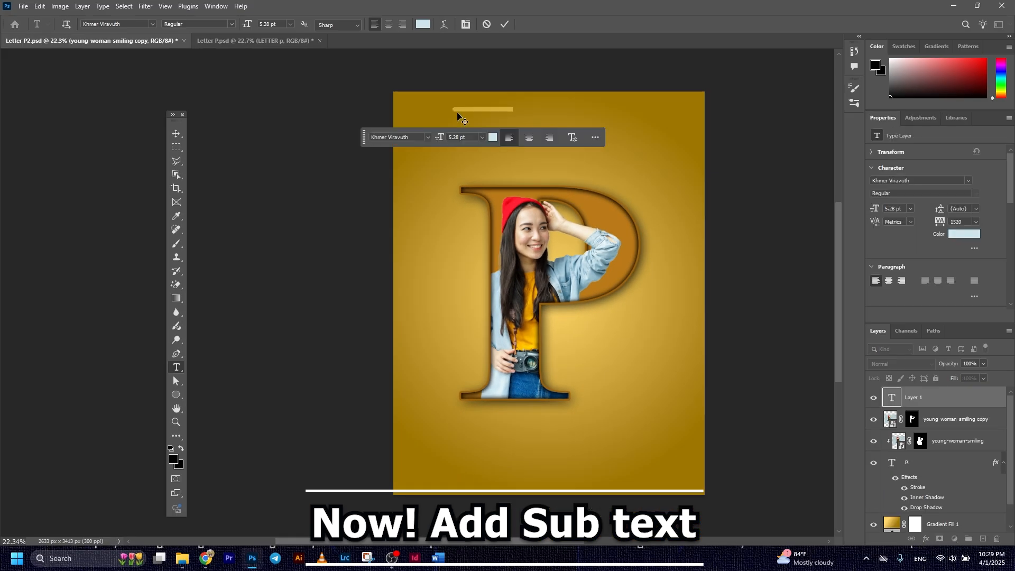
{"action": "left_click", "coordinate": [505, 25]}
{"action": "left_click", "coordinate": [176, 134]}
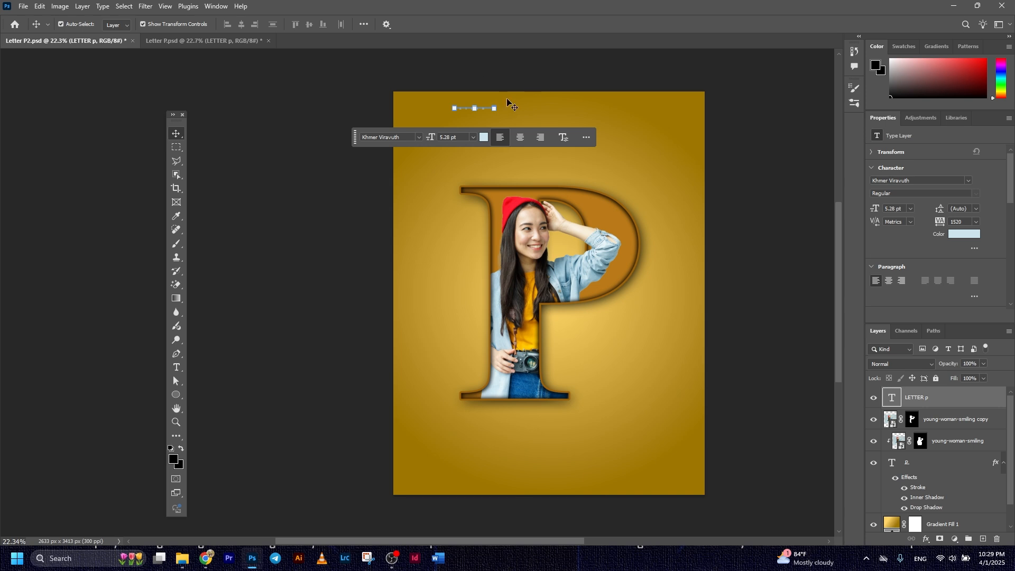
Enlarge the LETTER P text to 26.42 pt and centre it horizontally above the large letter.
{"action": "left_click_drag", "start_coordinate": [534, 115], "coordinate": [655, 129]}
{"action": "key", "text": "Return"}
{"action": "scroll", "coordinate": [930, 465], "scroll_direction": "down", "scroll_amount": 1}
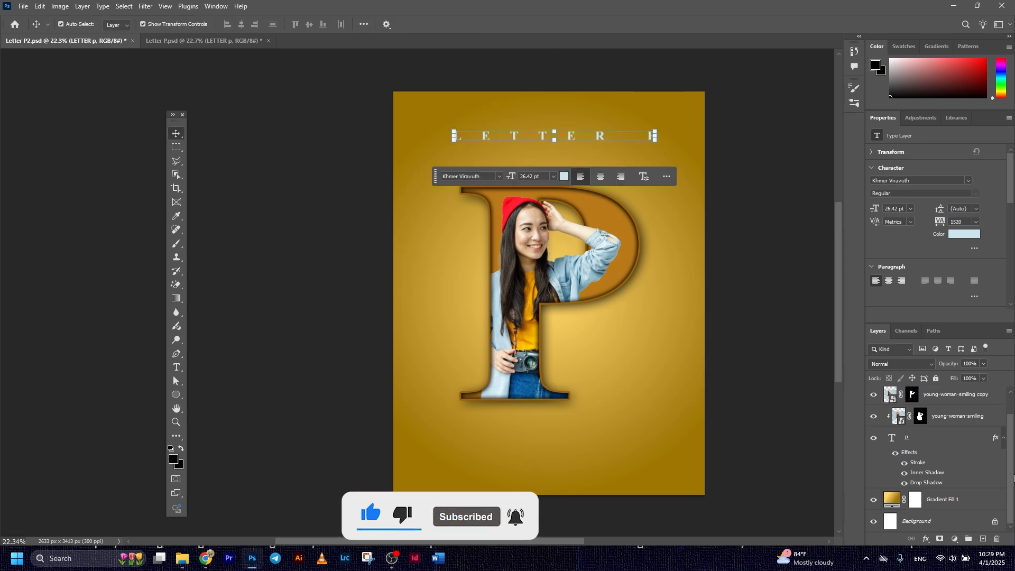
{"action": "left_click", "coordinate": [917, 522]}
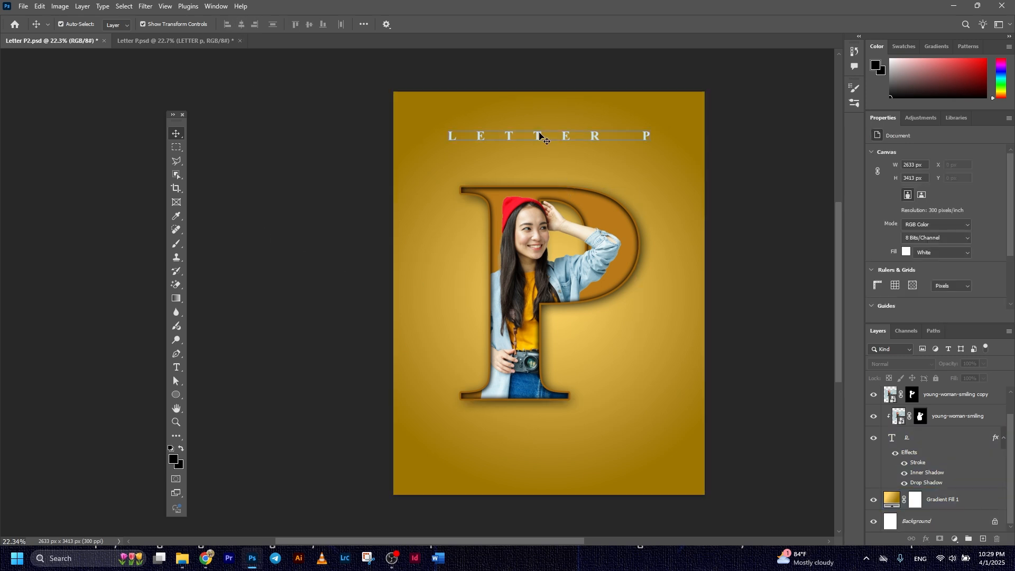
{"action": "left_click_drag", "start_coordinate": [540, 136], "coordinate": [541, 144]}
{"action": "left_click", "coordinate": [737, 199]}
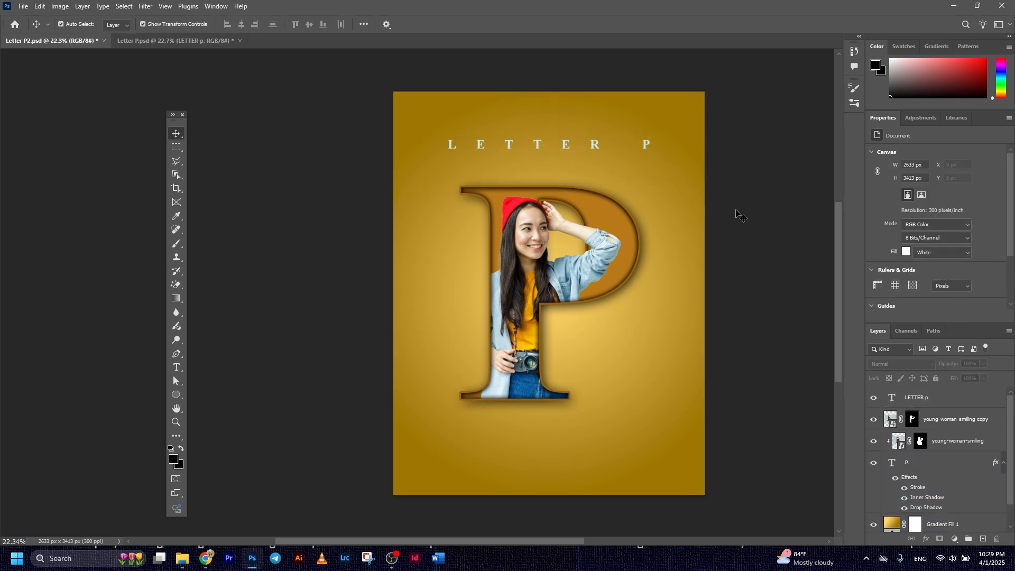
Paste the PORTRAIT text in Khmer Viravuth at 36.1 pt and place it centred below the large letter.
{"action": "left_click", "coordinate": [928, 484]}
{"action": "key", "text": "ctrl+v"}
{"action": "left_click_drag", "start_coordinate": [611, 299], "coordinate": [616, 436]}
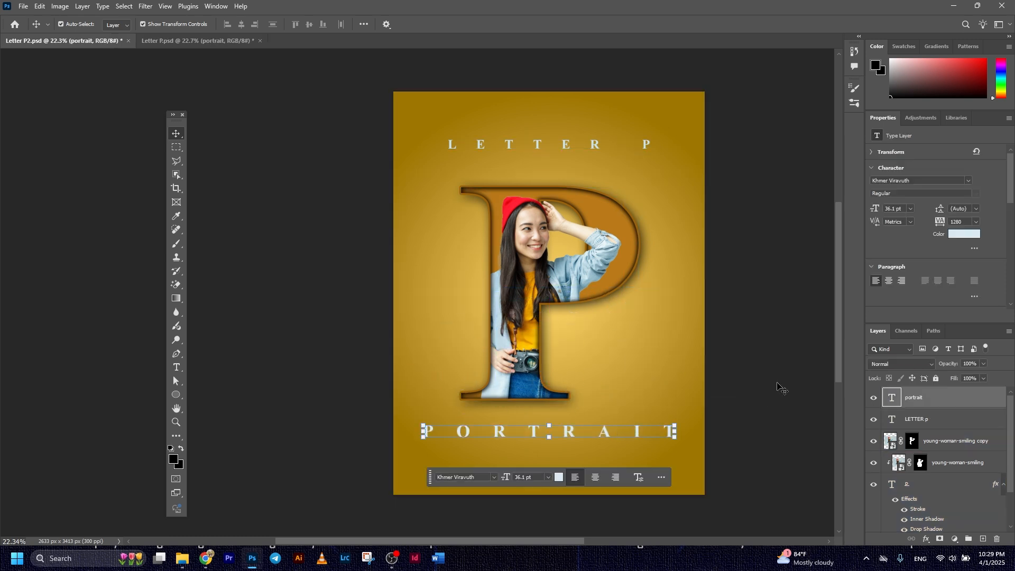
Set the text colour of both the PORTRAIT and LETTER P lines to light blue #c0f0ff.
{"action": "left_click", "coordinate": [652, 465]}
{"action": "left_click", "coordinate": [560, 476]}
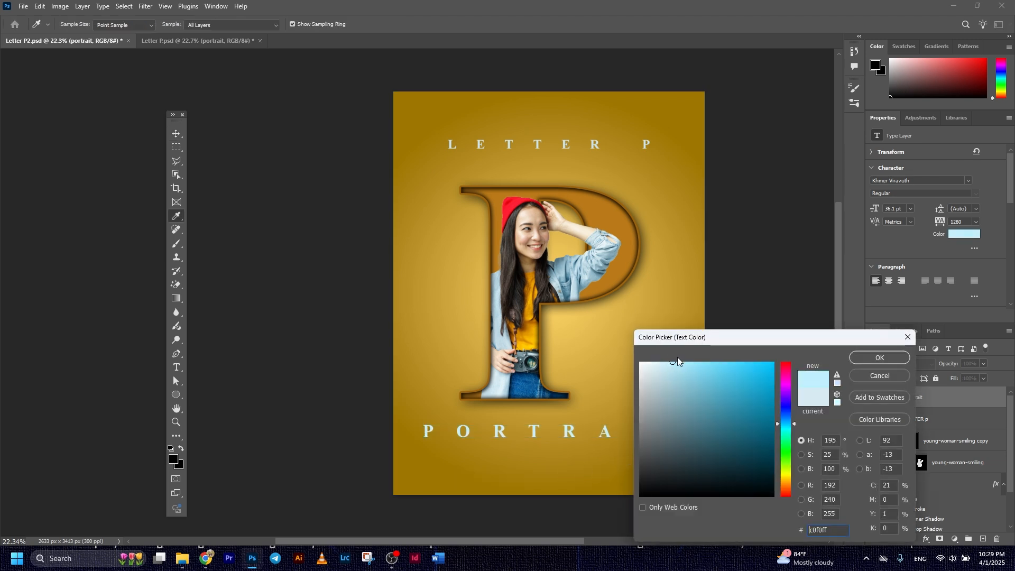
{"action": "left_click", "coordinate": [858, 357]}
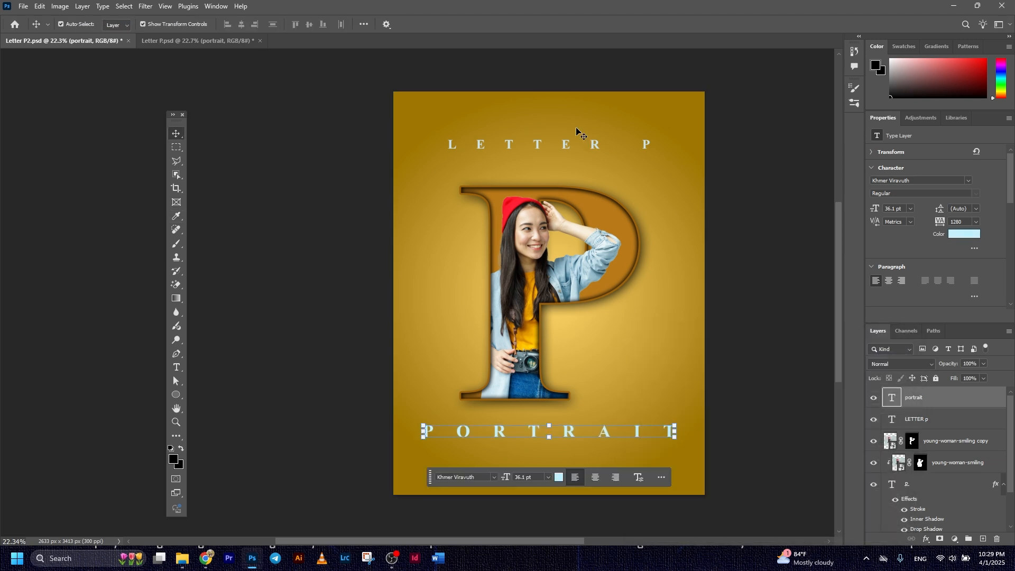
{"action": "key", "text": "v"}
{"action": "left_click", "coordinate": [603, 145]}
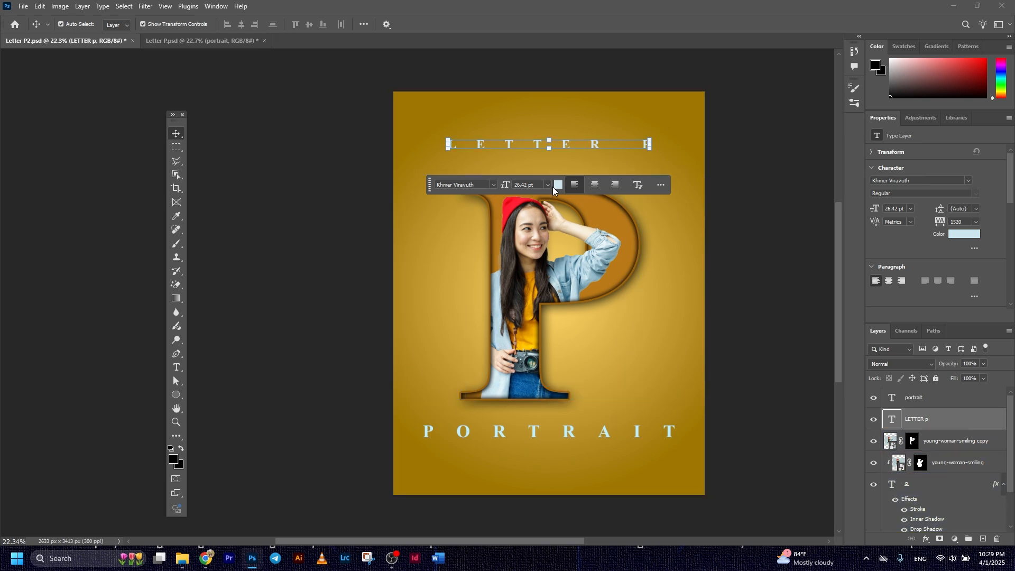
{"action": "left_click", "coordinate": [556, 185]}
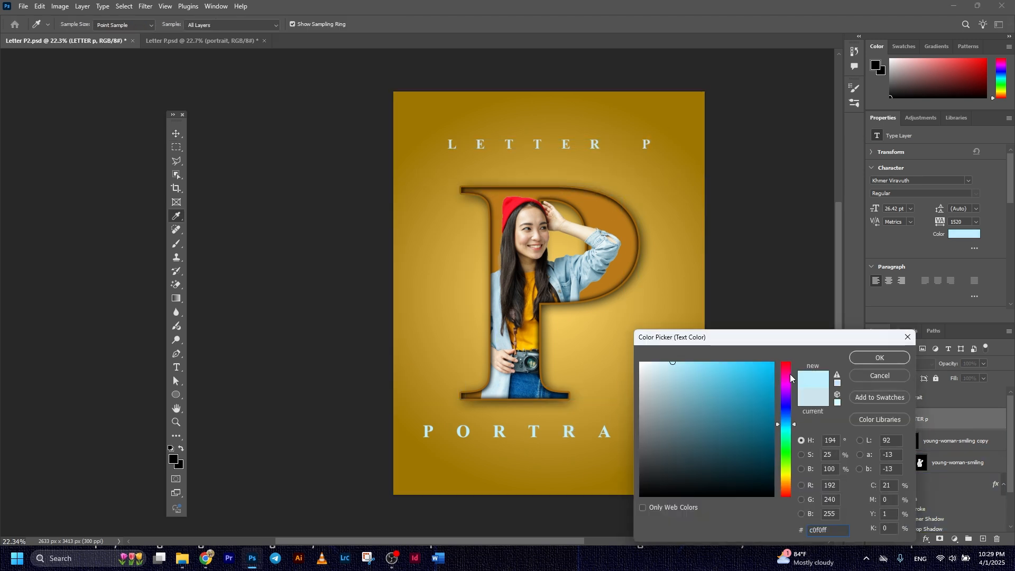
{"action": "left_click", "coordinate": [878, 358]}
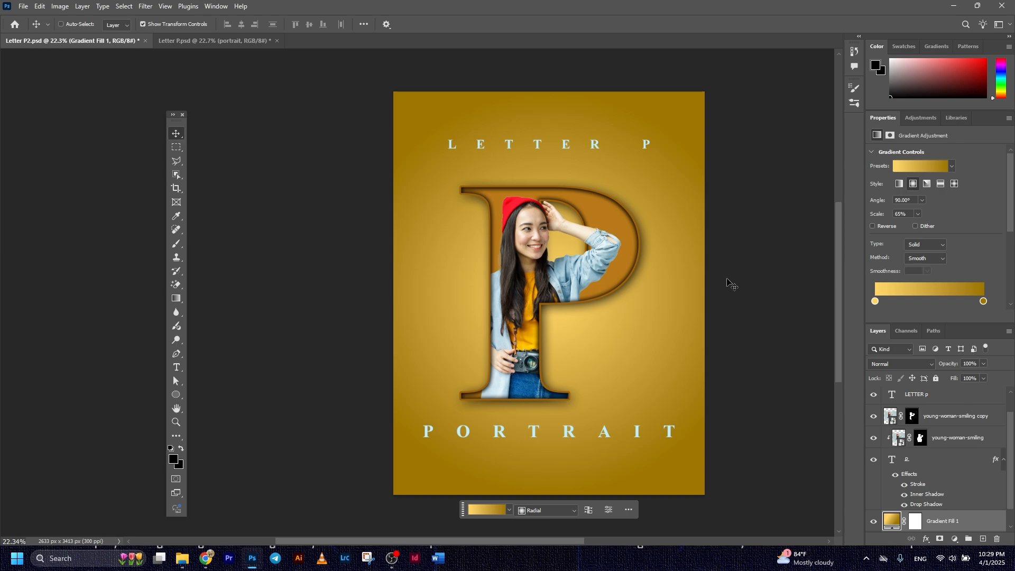